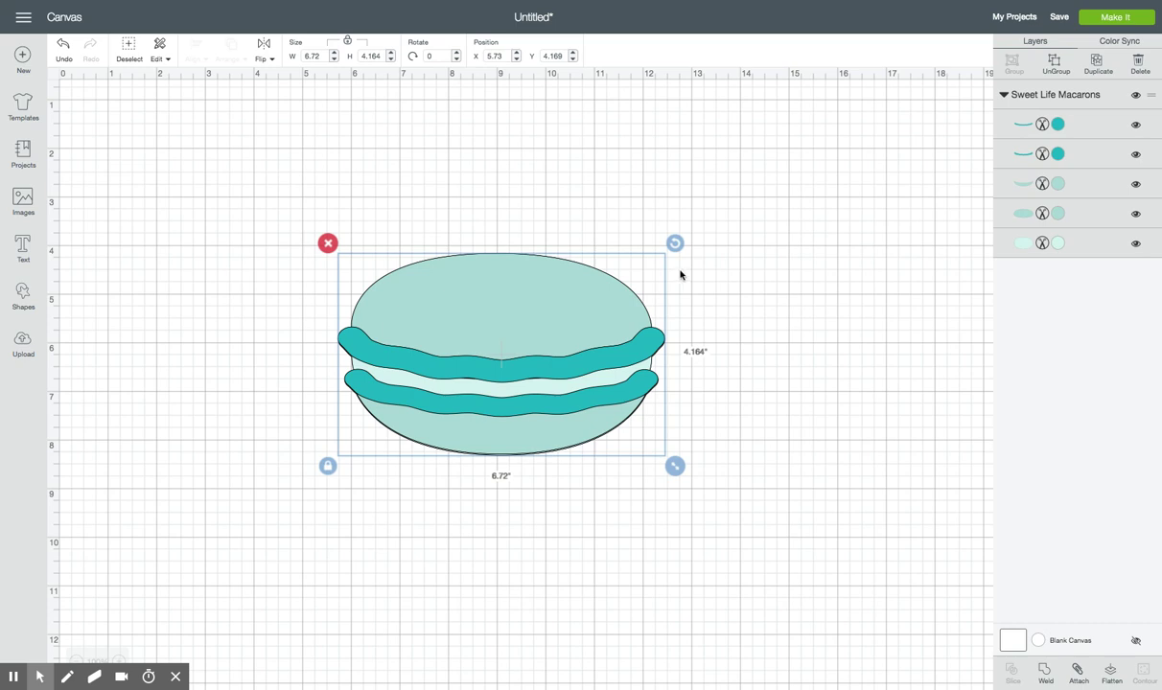
# Duplicate the whole macaron and arrange the original and the copy side by side with a gap between them
pyautogui.moveTo(535, 319); pyautogui.dragTo(329, 273)
pyautogui.hotkey('ctrl', 'd')
pyautogui.moveTo(339, 332); pyautogui.dragTo(731, 371)
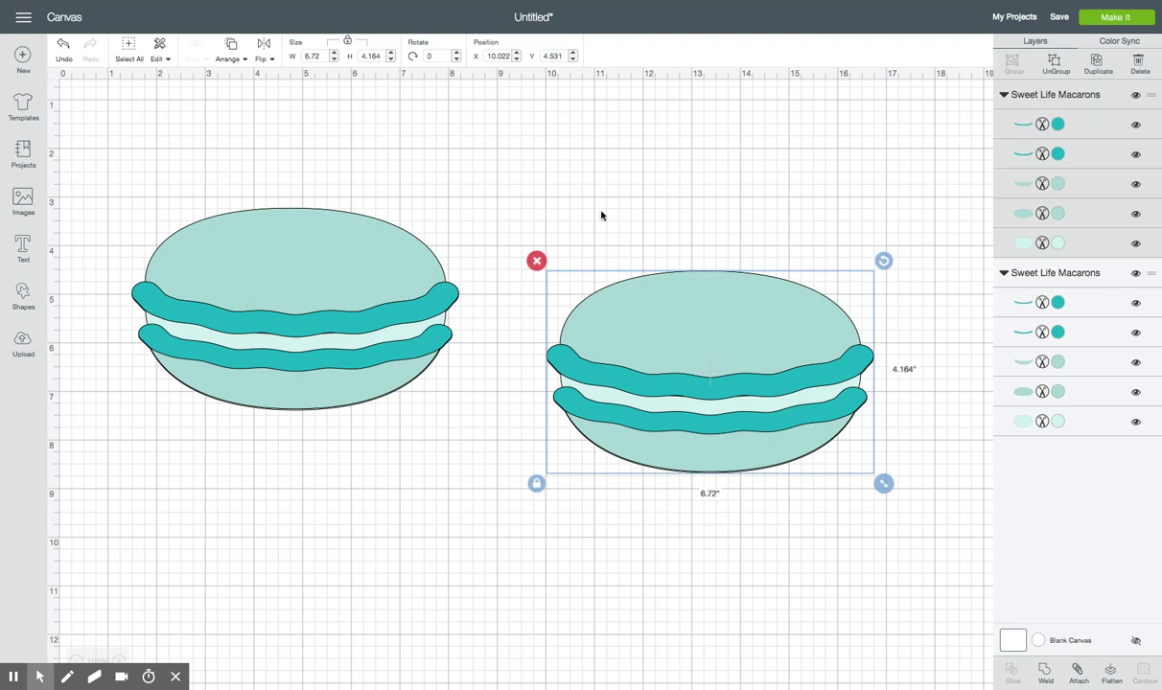
pyautogui.moveTo(371, 292); pyautogui.dragTo(323, 271)
pyautogui.moveTo(760, 369); pyautogui.dragTo(708, 314)
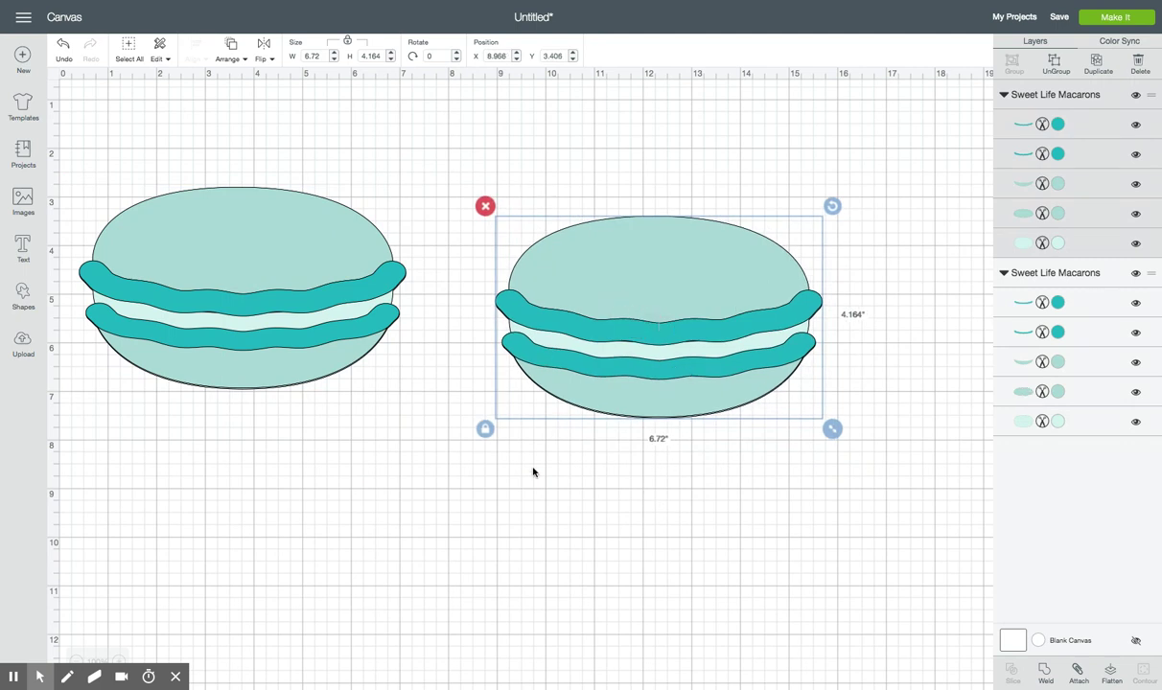
# Hide both teal wavy ruffle layers of the duplicated macaron
pyautogui.click(1137, 126)
pyautogui.click(1136, 156)
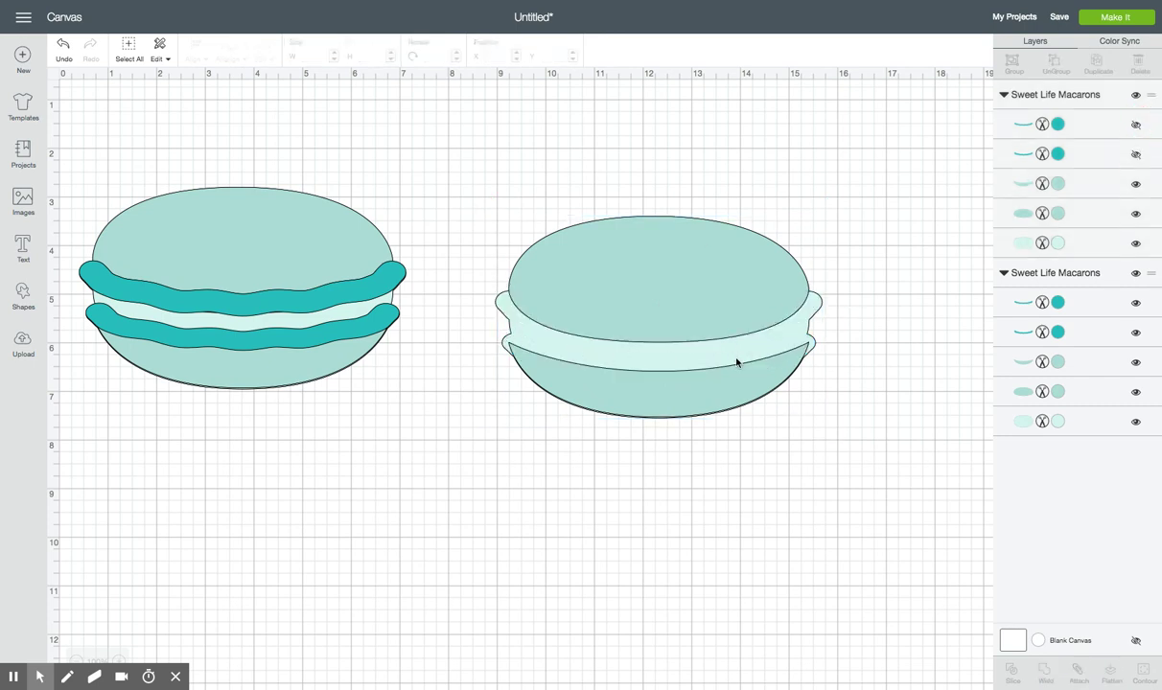
pyautogui.moveTo(631, 412)
pyautogui.mouseDown()
pyautogui.moveTo(630, 479)
pyautogui.moveTo(633, 407)
pyautogui.mouseUp()
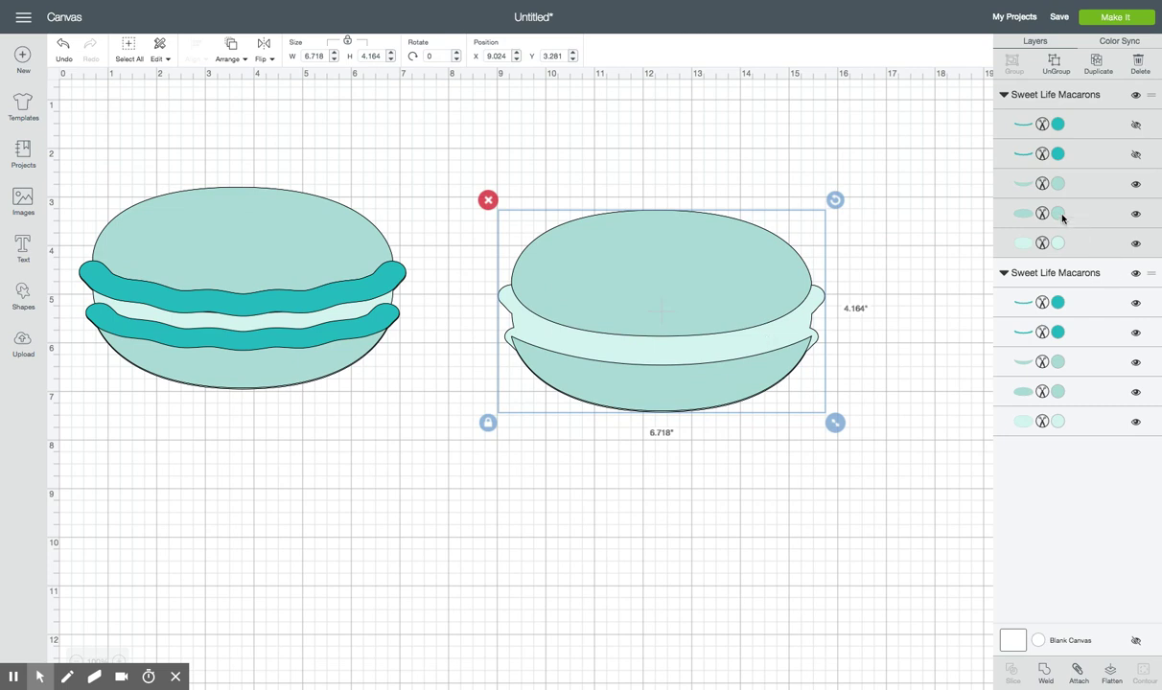
pyautogui.click(1136, 184)
pyautogui.click(1135, 213)
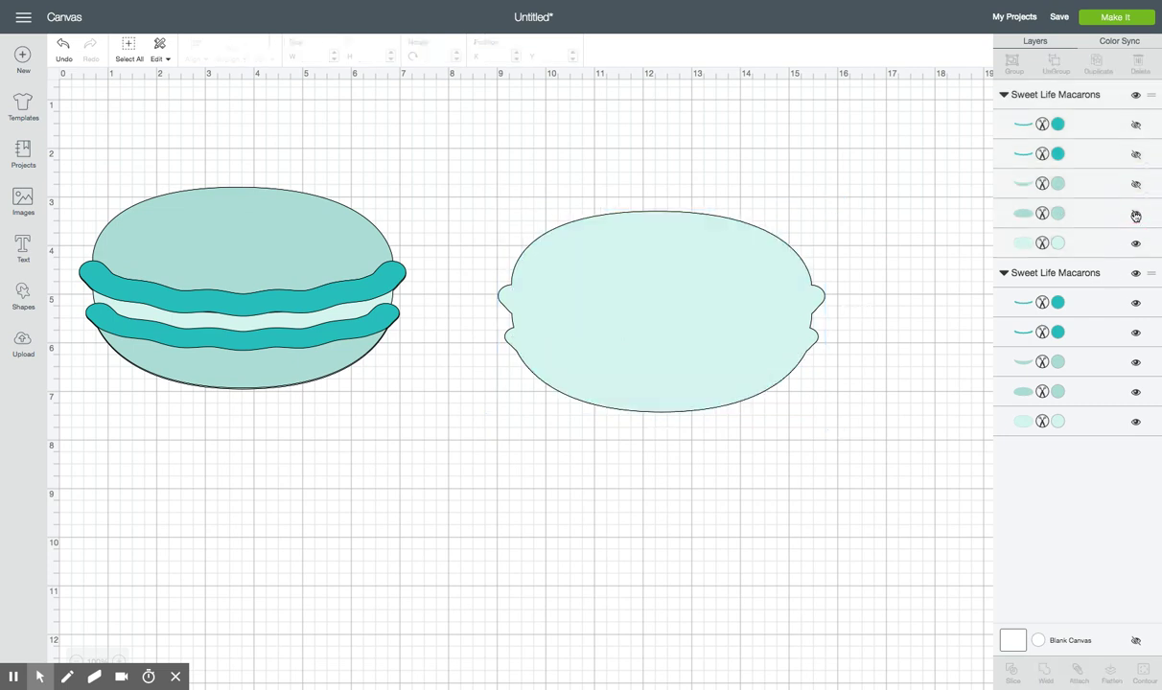
pyautogui.click(1136, 184)
pyautogui.click(1135, 213)
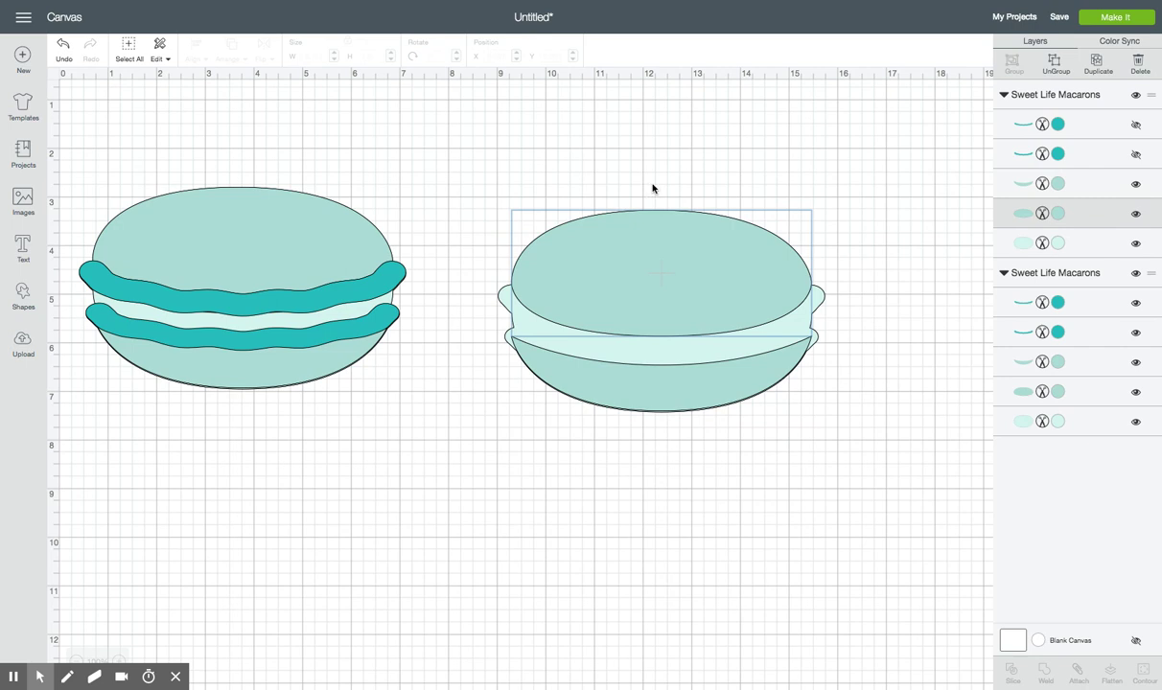
# Hide the lower shell layer of the duplicated macaron and slice its top shell with the pale base
pyautogui.scroll(-1, 936, 240)
pyautogui.scroll(3, 831, 245)
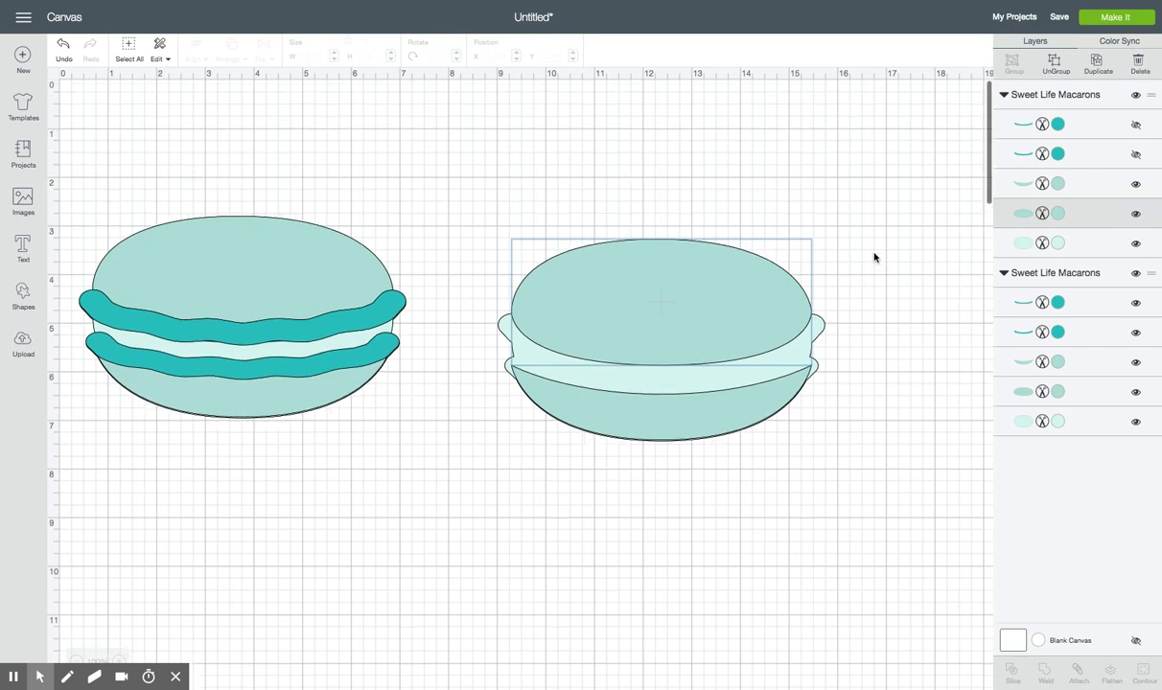
pyautogui.click(1136, 185)
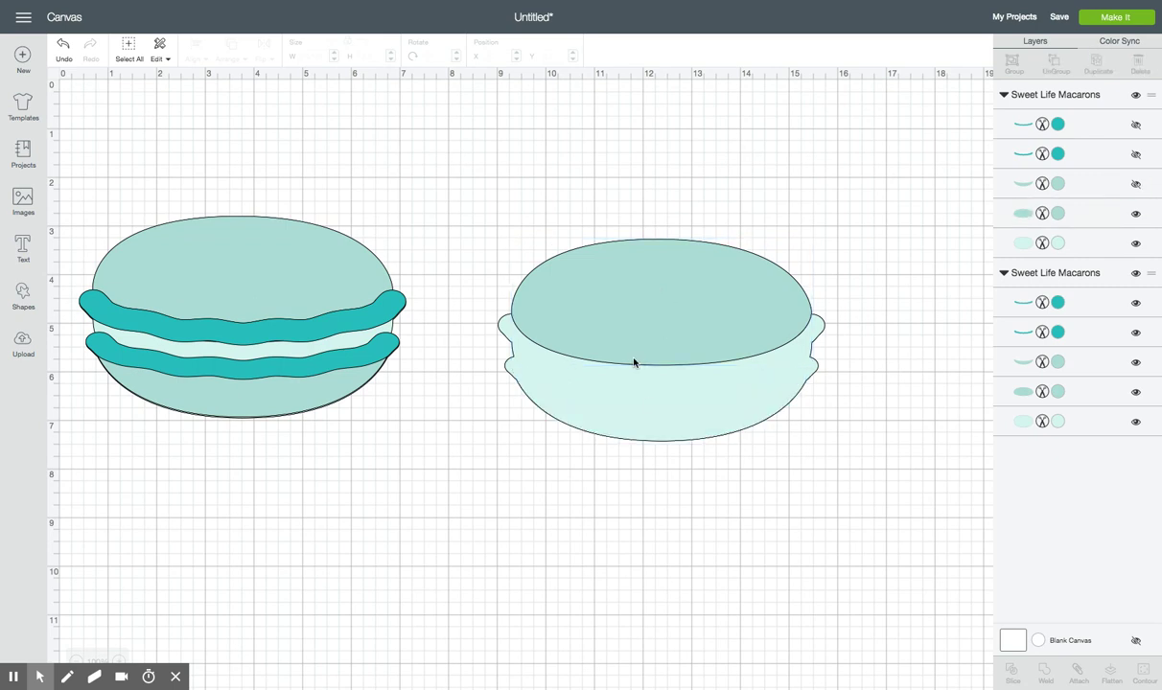
pyautogui.moveTo(589, 183); pyautogui.dragTo(835, 485)
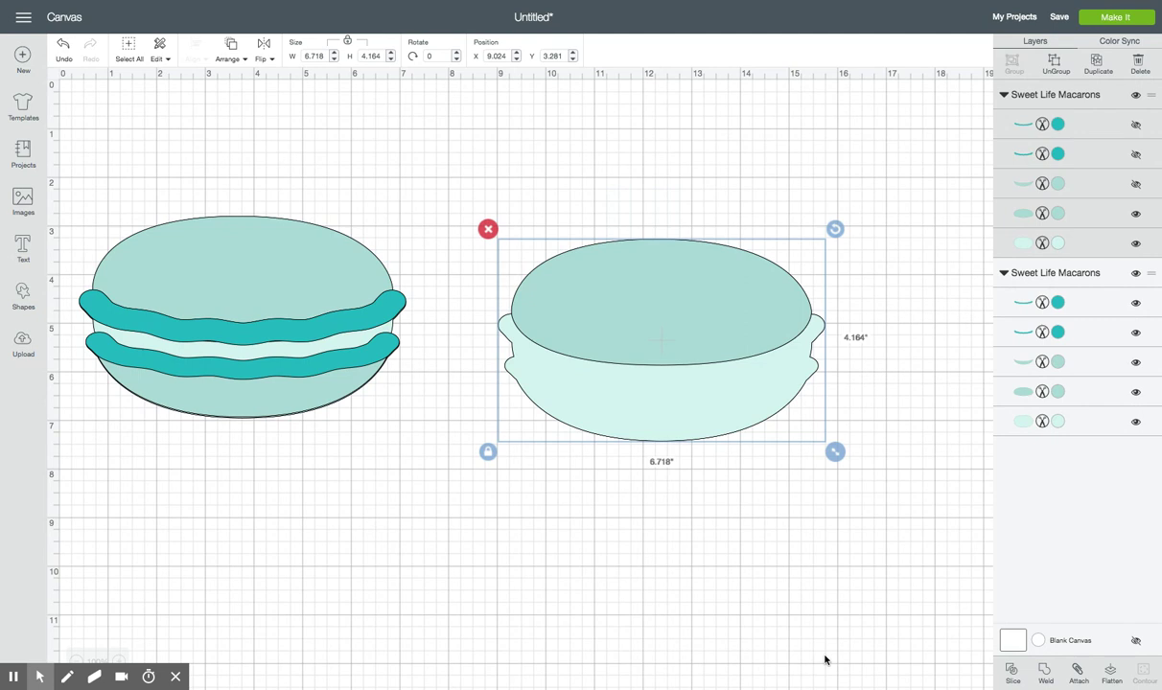
pyautogui.click(1017, 677)
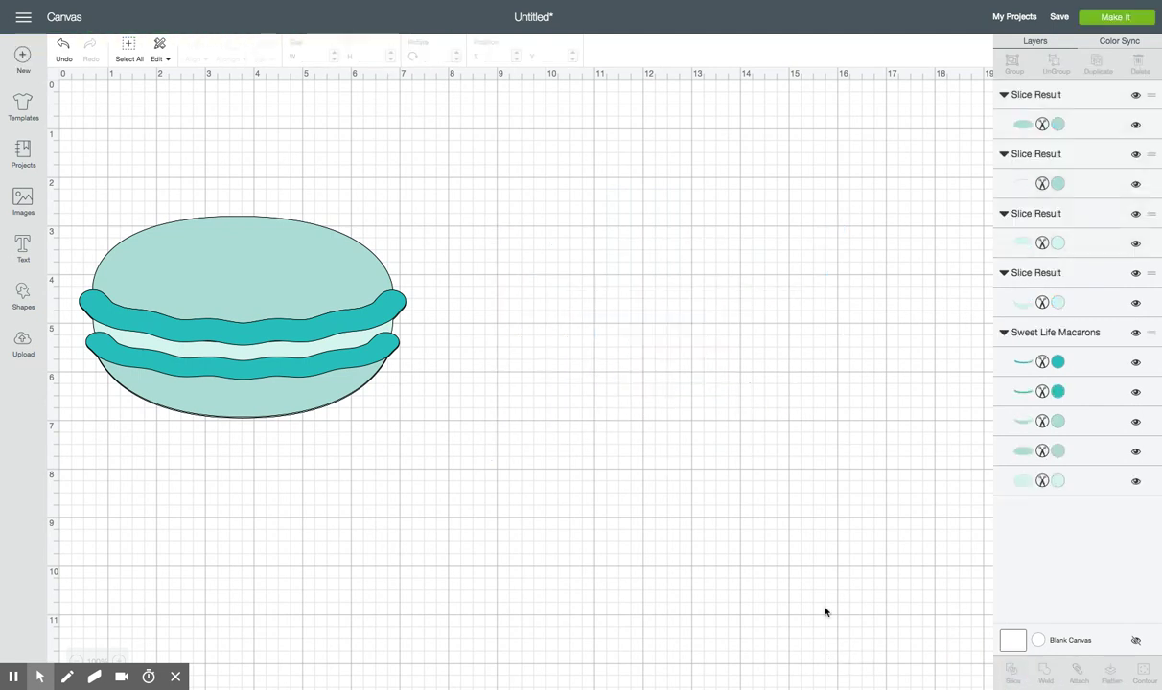
# Delete the sliced top shell pieces, including the thin sliver and the pale oval, keeping only the lower part of the base
pyautogui.scroll(-1, 670, 263)
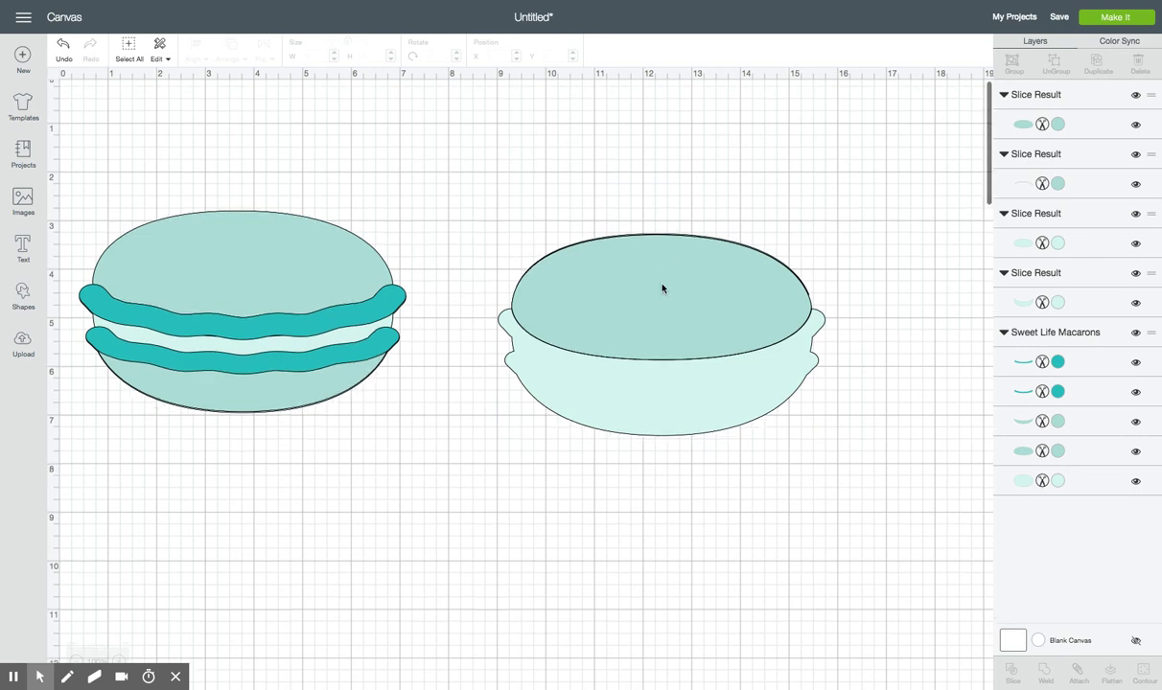
pyautogui.click(664, 288)
pyautogui.press('Delete')
pyautogui.scroll(-1, 661, 287)
pyautogui.click(662, 288)
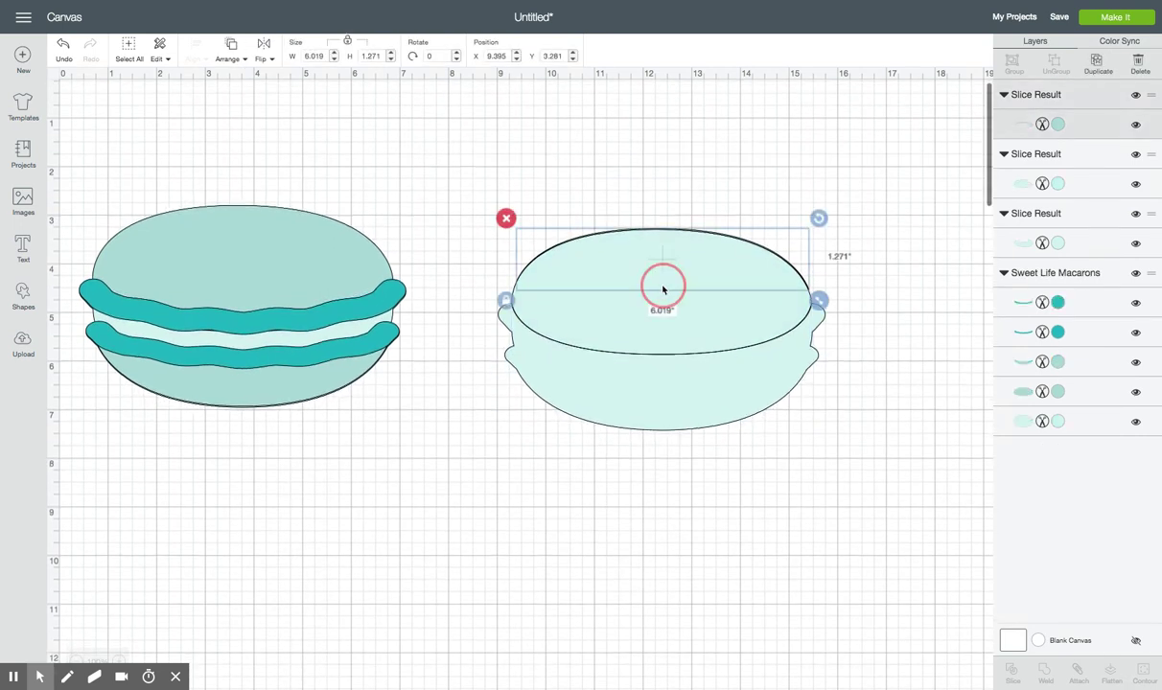
pyautogui.press('Delete')
pyautogui.click(662, 287)
pyautogui.press('Delete')
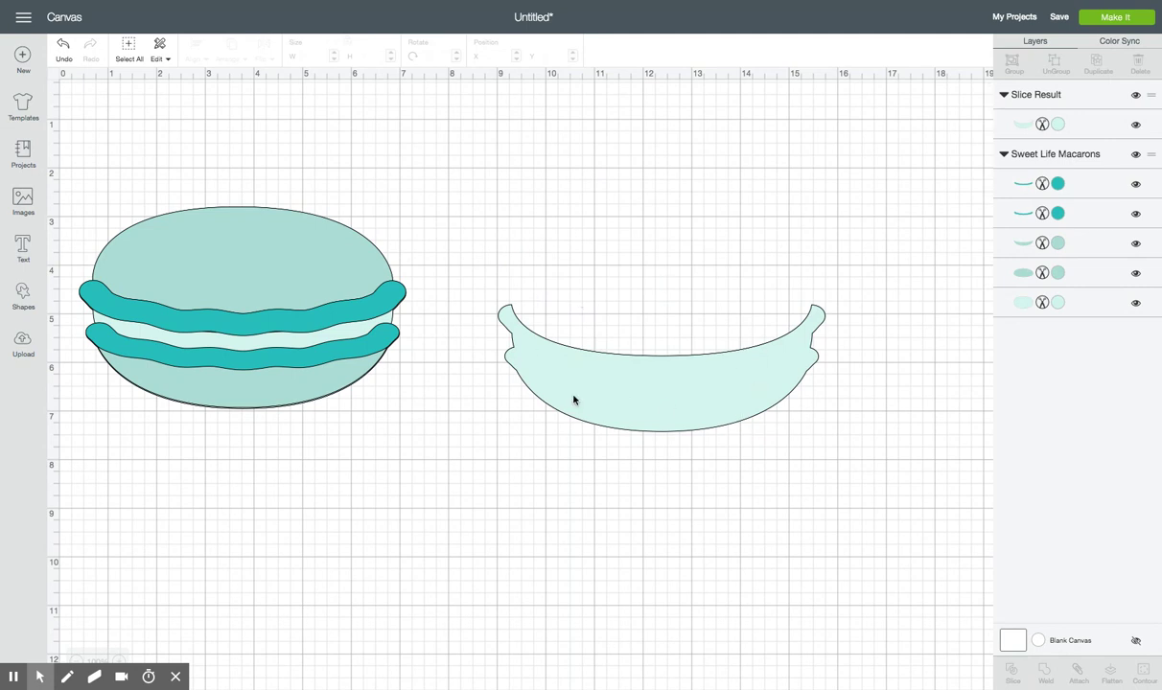
# Duplicate the lower shell layer of the intact macaron and place the copy below the remaining pale base piece
pyautogui.moveTo(729, 409)
pyautogui.mouseDown()
pyautogui.moveTo(714, 347)
pyautogui.moveTo(721, 414)
pyautogui.mouseUp()
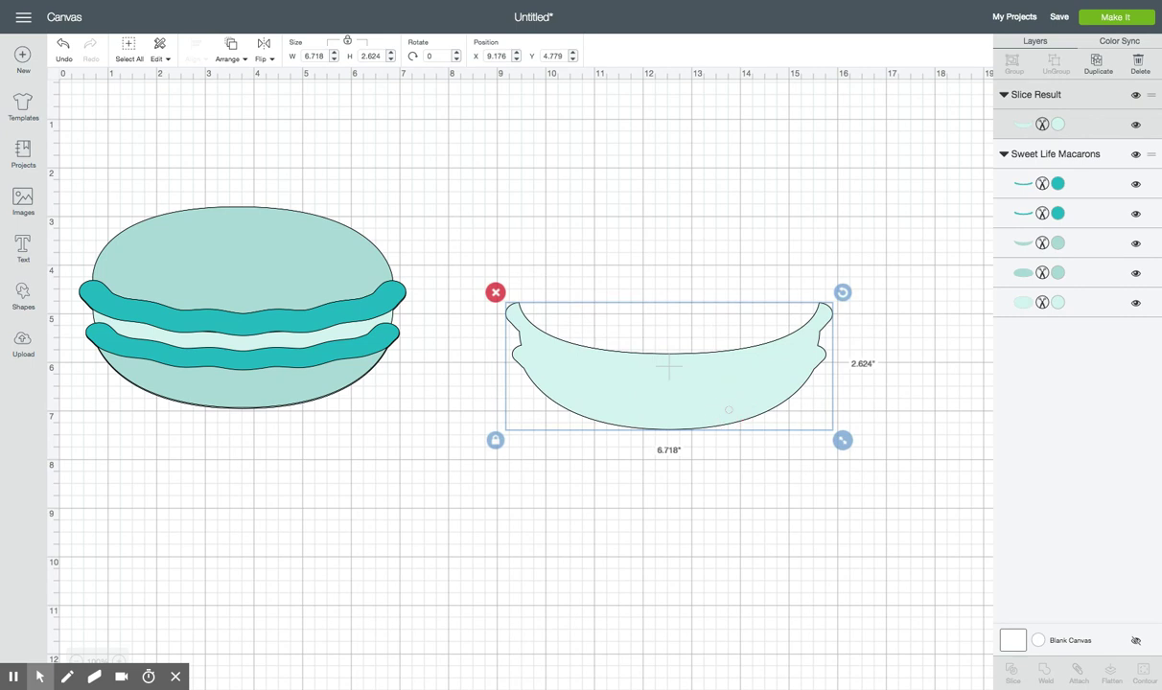
pyautogui.click(302, 382)
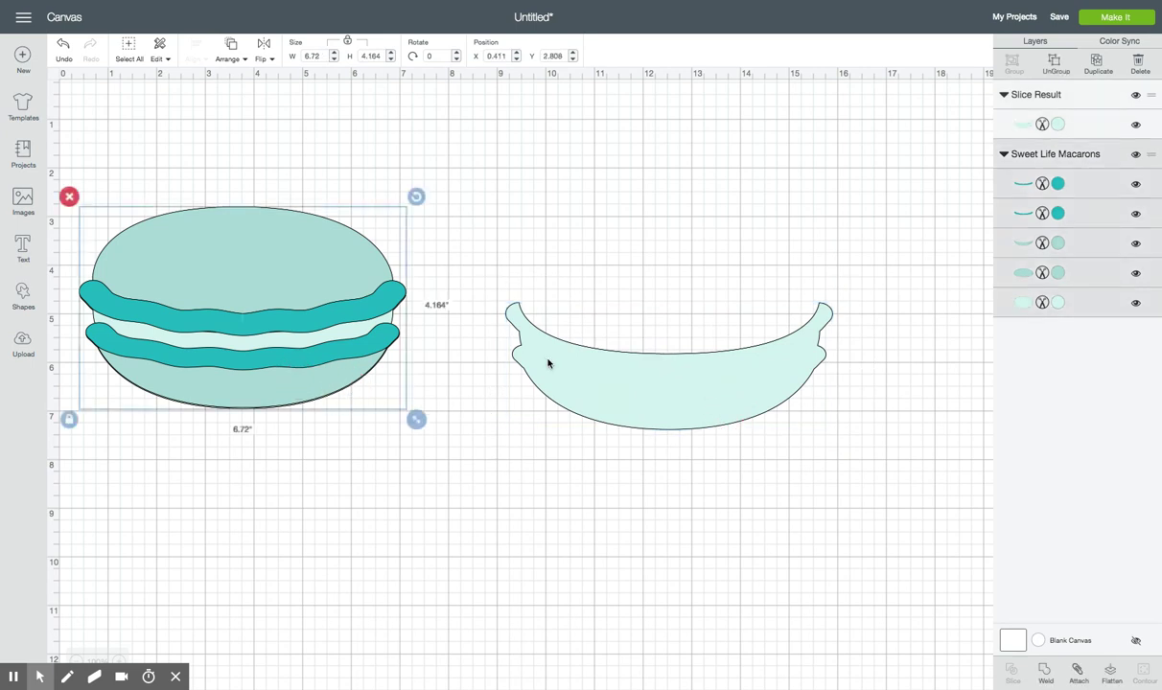
pyautogui.click(1098, 248)
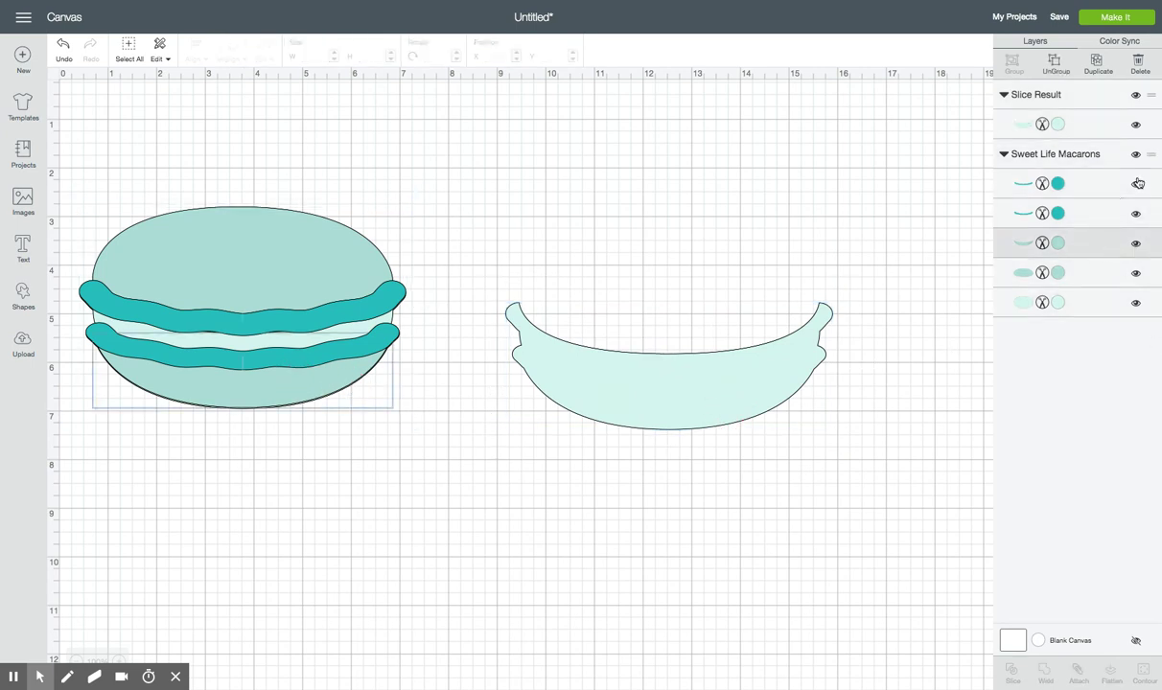
pyautogui.click(1099, 66)
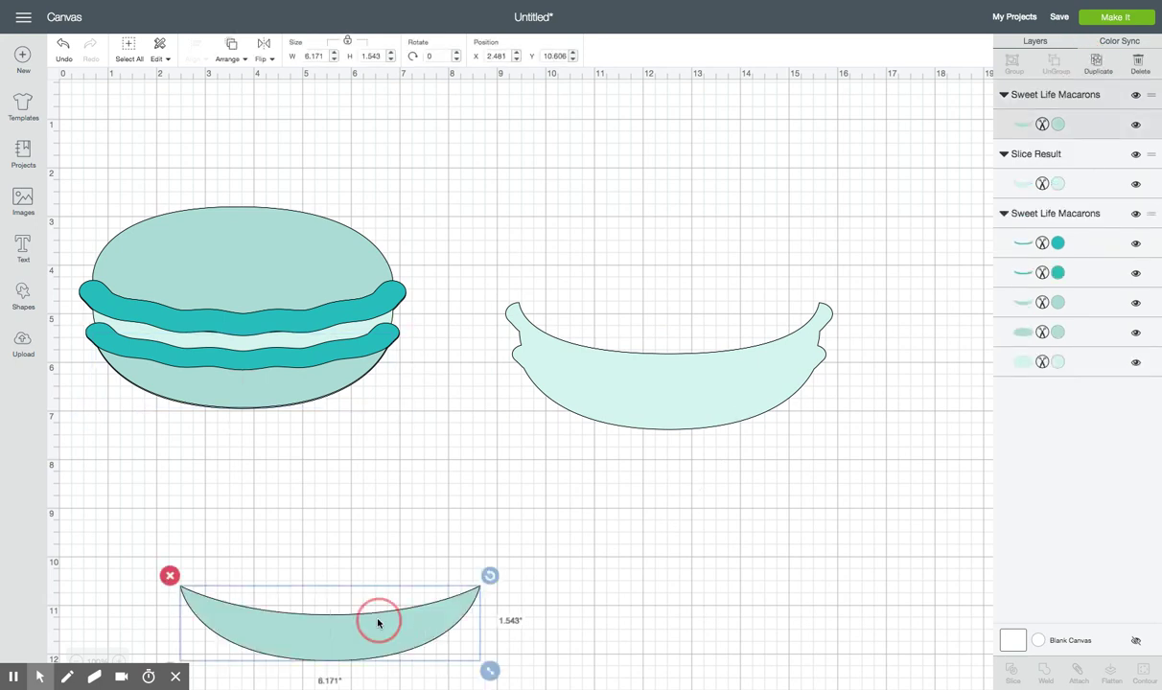
pyautogui.moveTo(379, 548); pyautogui.dragTo(742, 549)
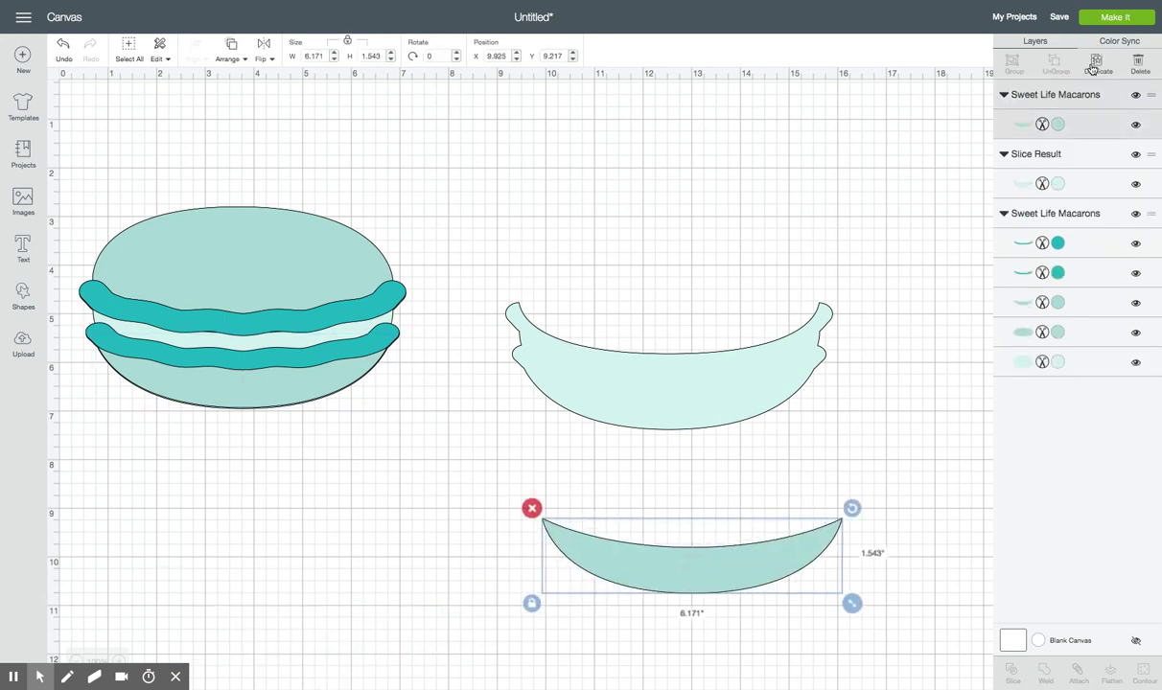
pyautogui.click(1077, 303)
pyautogui.click(1099, 64)
pyautogui.click(403, 592)
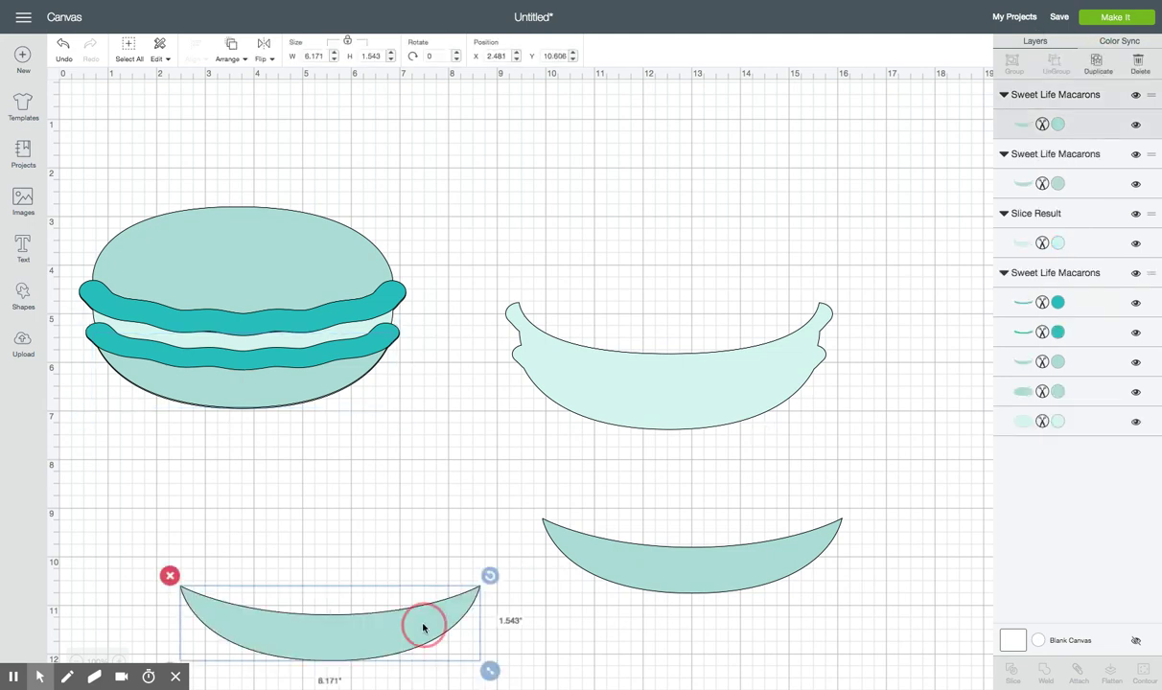
pyautogui.press('Delete')
# Move the lower shell copy onto the pale base piece, then align the two at the bottom and center them horizontally
pyautogui.moveTo(671, 551); pyautogui.dragTo(683, 423)
pyautogui.moveTo(794, 540); pyautogui.dragTo(480, 283)
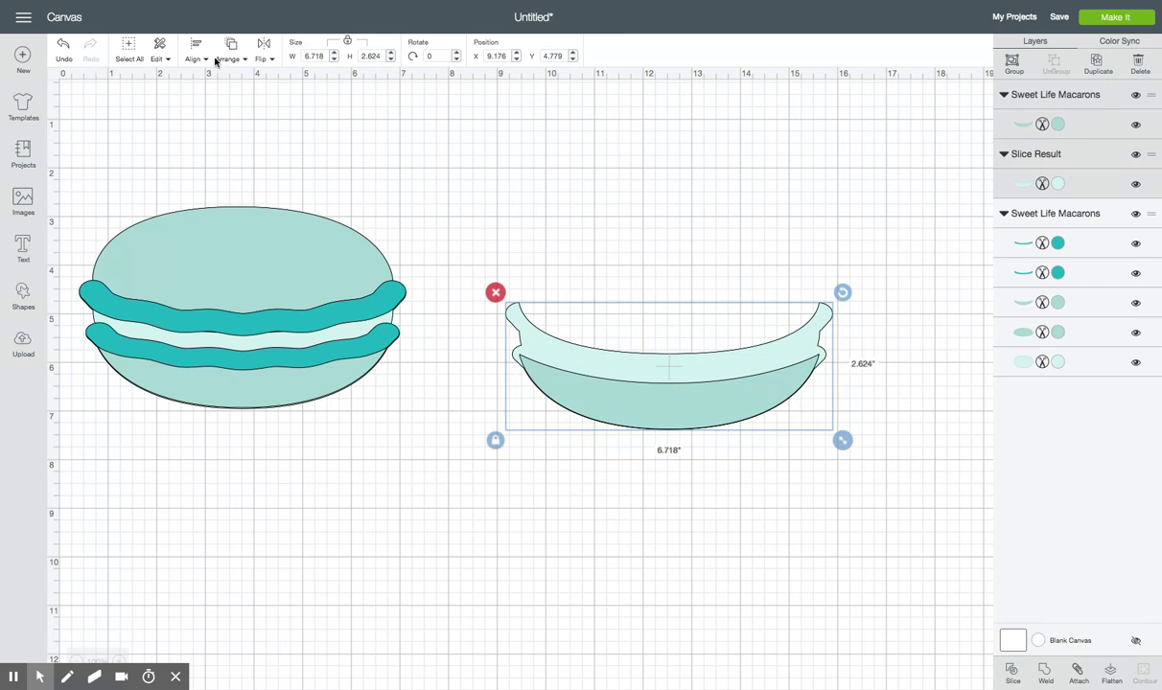
pyautogui.click(195, 53)
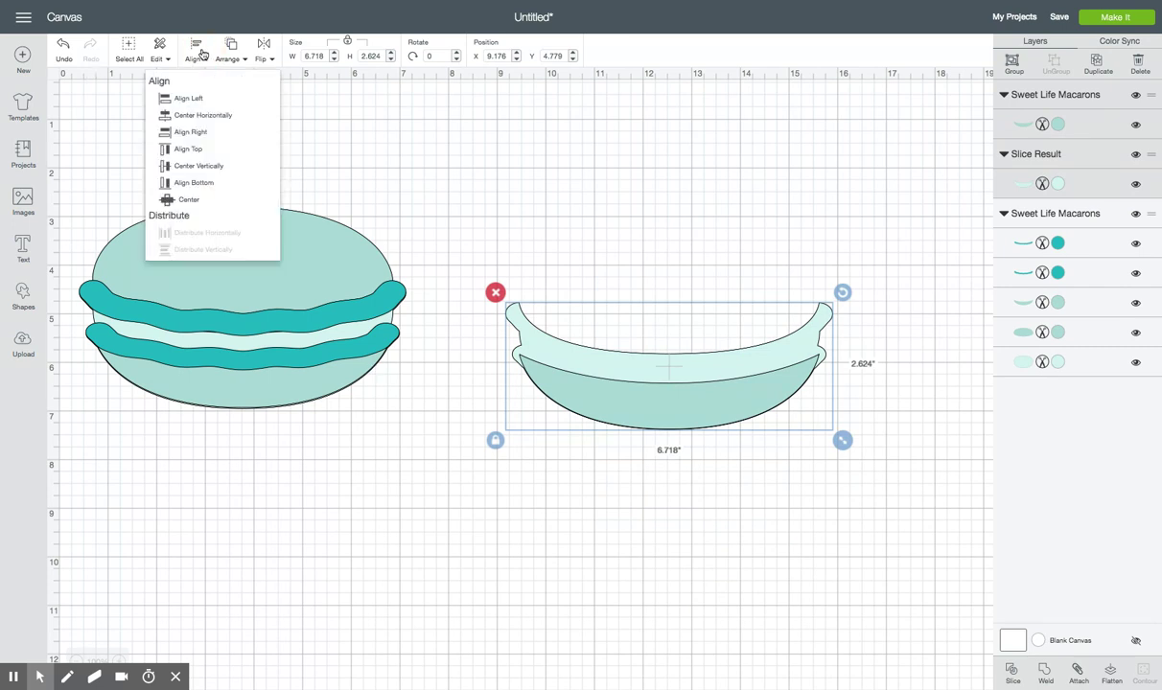
pyautogui.click(206, 181)
pyautogui.click(191, 51)
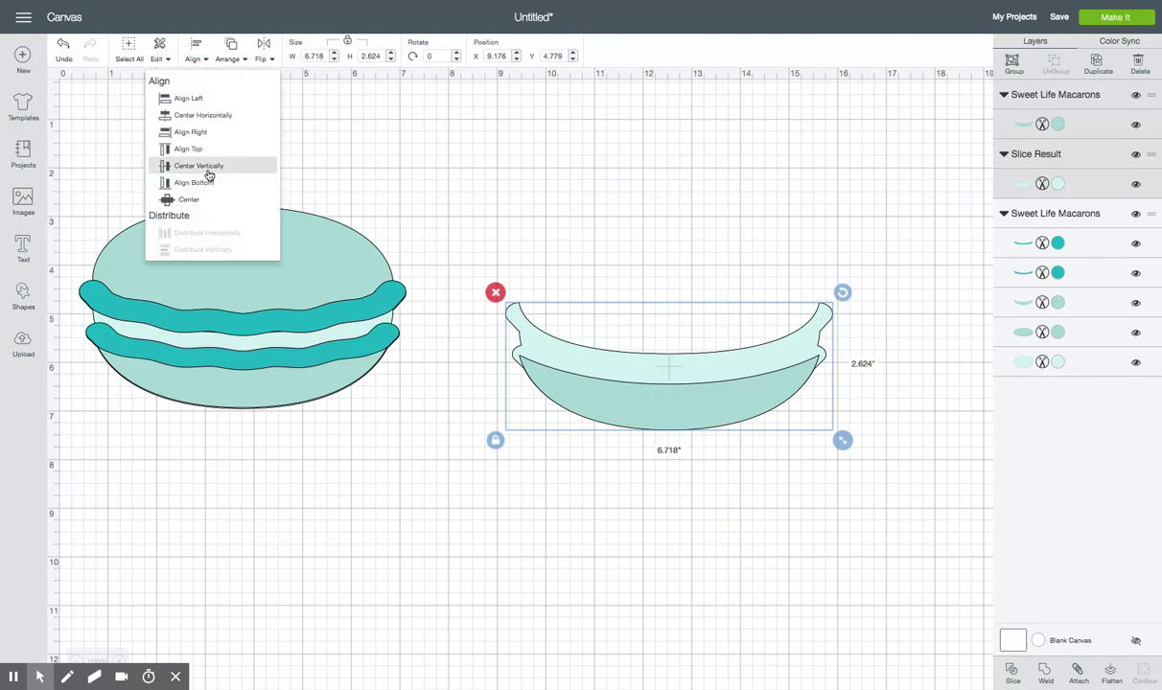
pyautogui.click(198, 116)
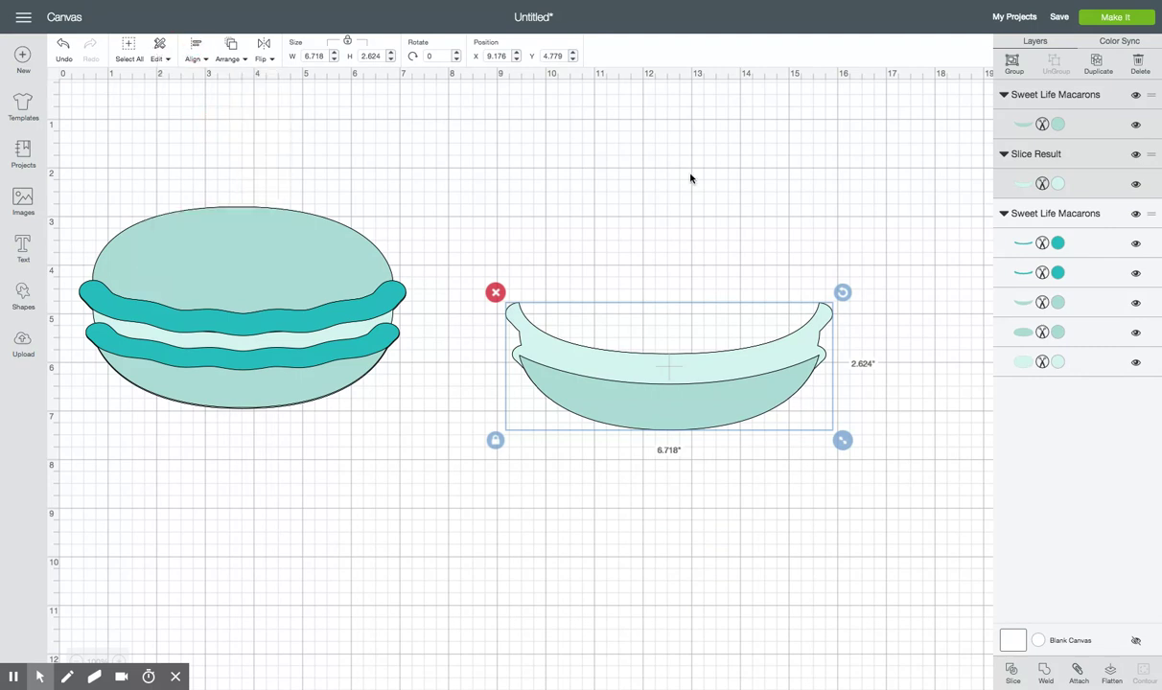
# Slice the lower shell copy out of the pale base piece and delete the cut-out shell-shaped pieces
pyautogui.click(1013, 676)
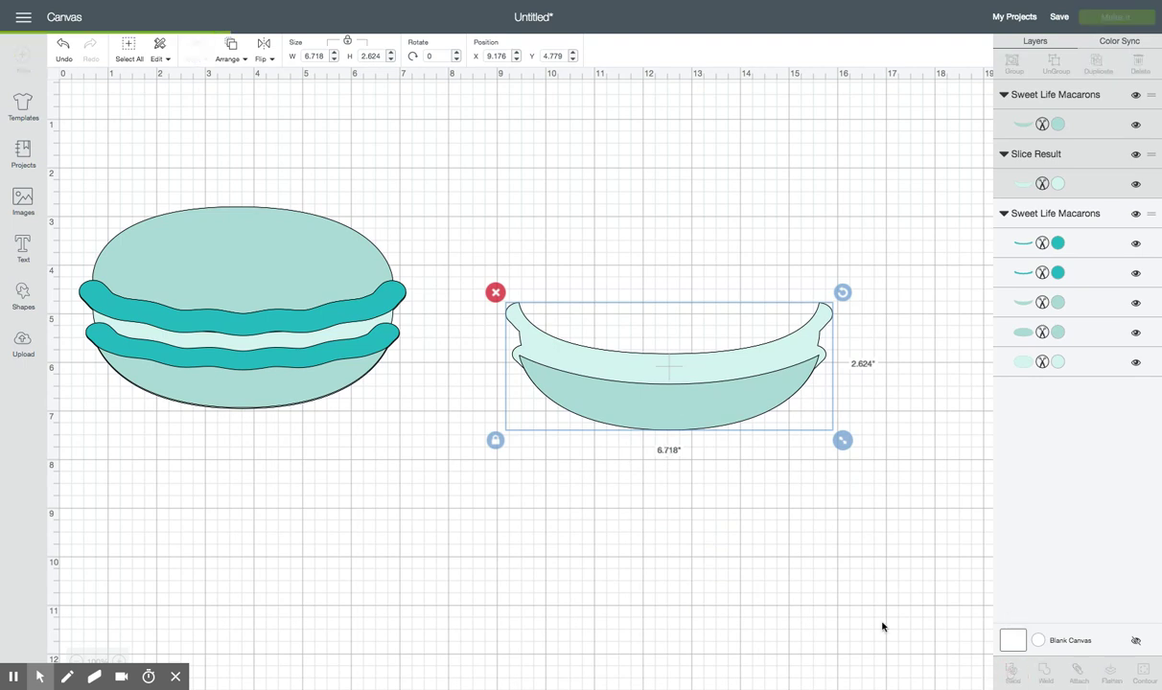
pyautogui.click(693, 411)
pyautogui.press('Delete')
pyautogui.click(692, 410)
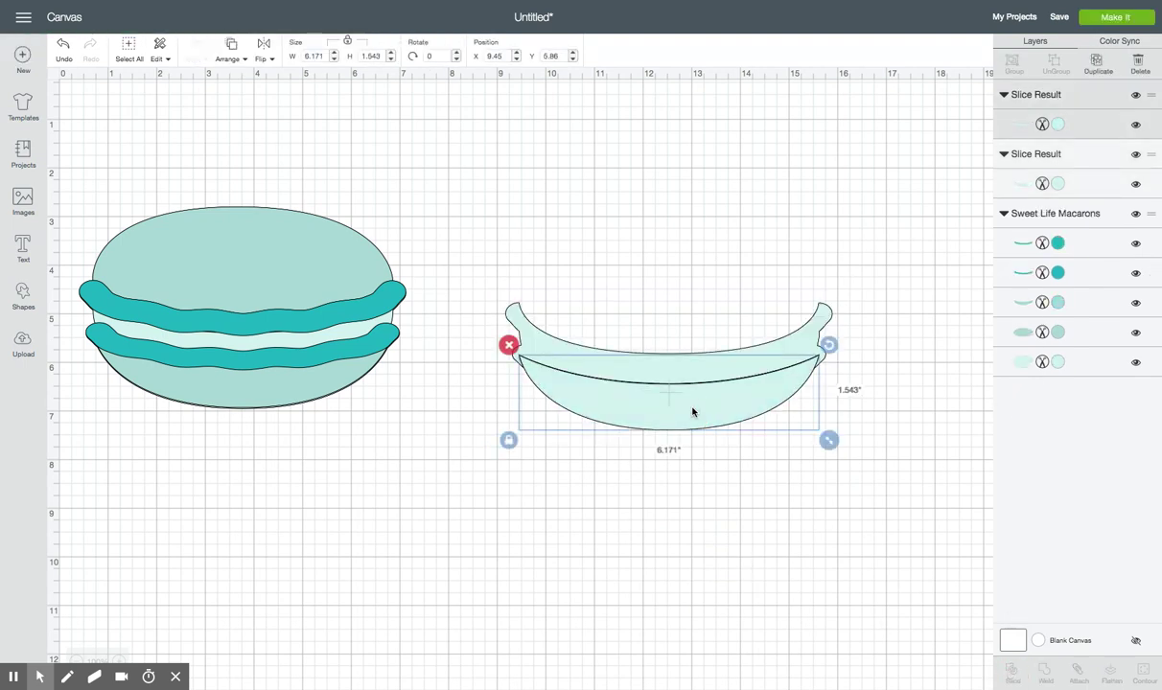
pyautogui.press('Delete')
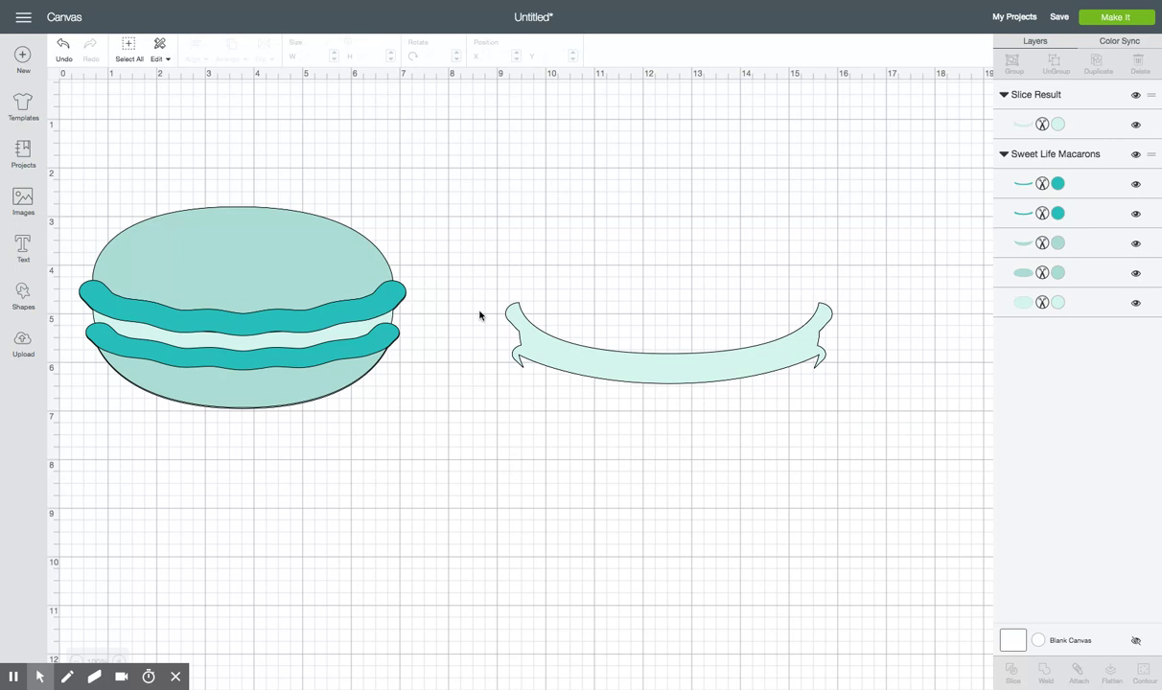
# Duplicate the lower teal ruffle of the intact macaron and place the copy over the lower edge of the pale filling piece
pyautogui.click(286, 336)
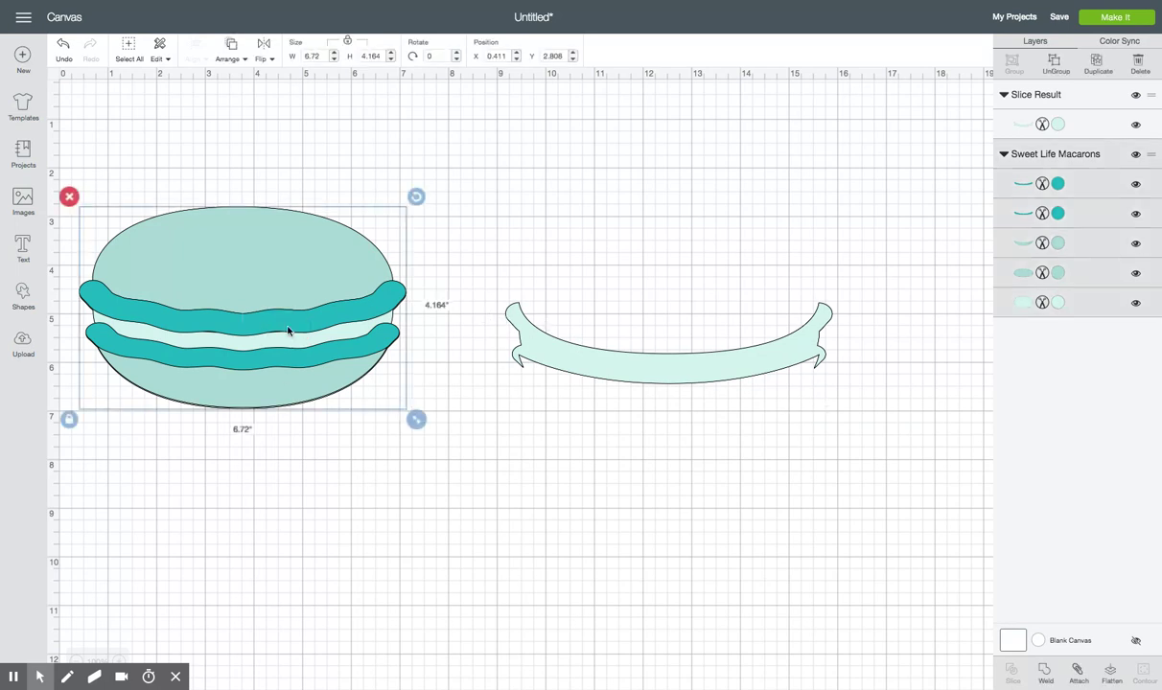
pyautogui.click(1092, 184)
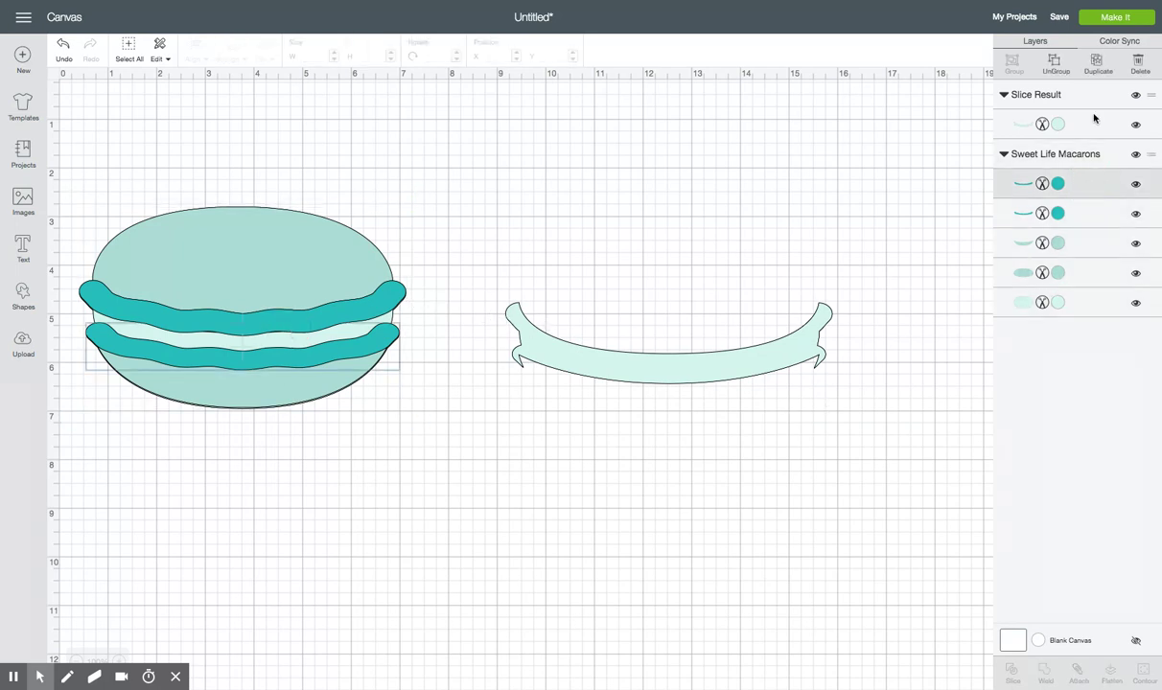
pyautogui.click(1097, 64)
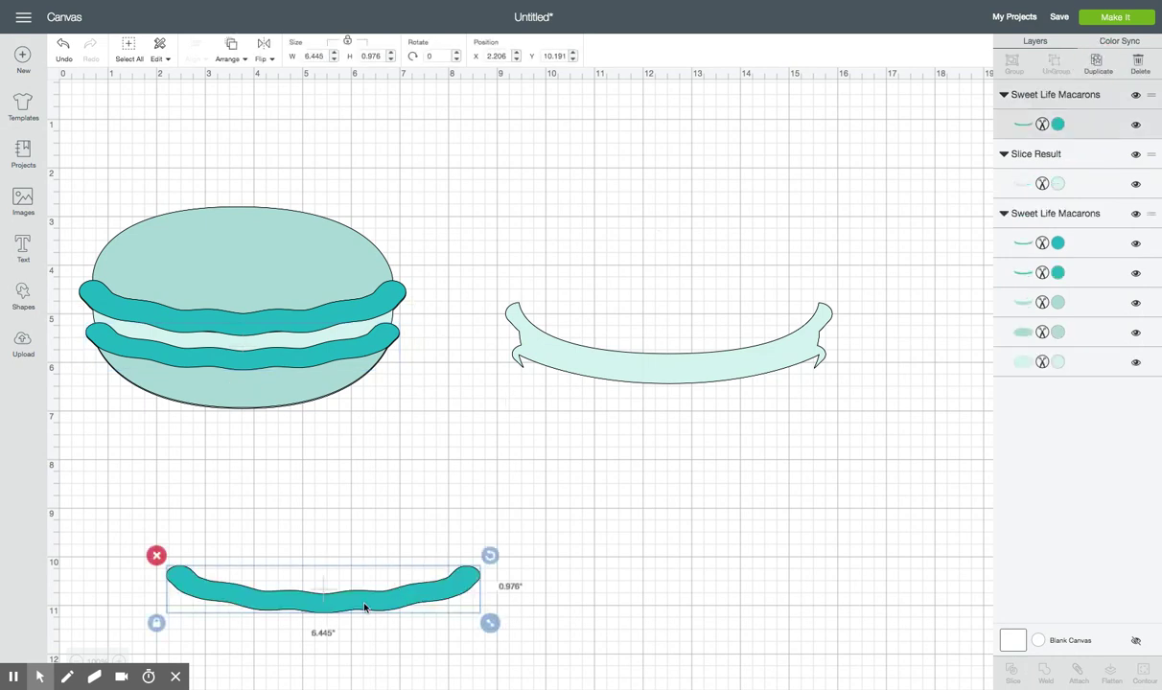
pyautogui.moveTo(365, 613); pyautogui.dragTo(712, 395)
# Center the teal ruffle copy horizontally with the pale filling piece
pyautogui.moveTo(535, 236); pyautogui.dragTo(726, 430)
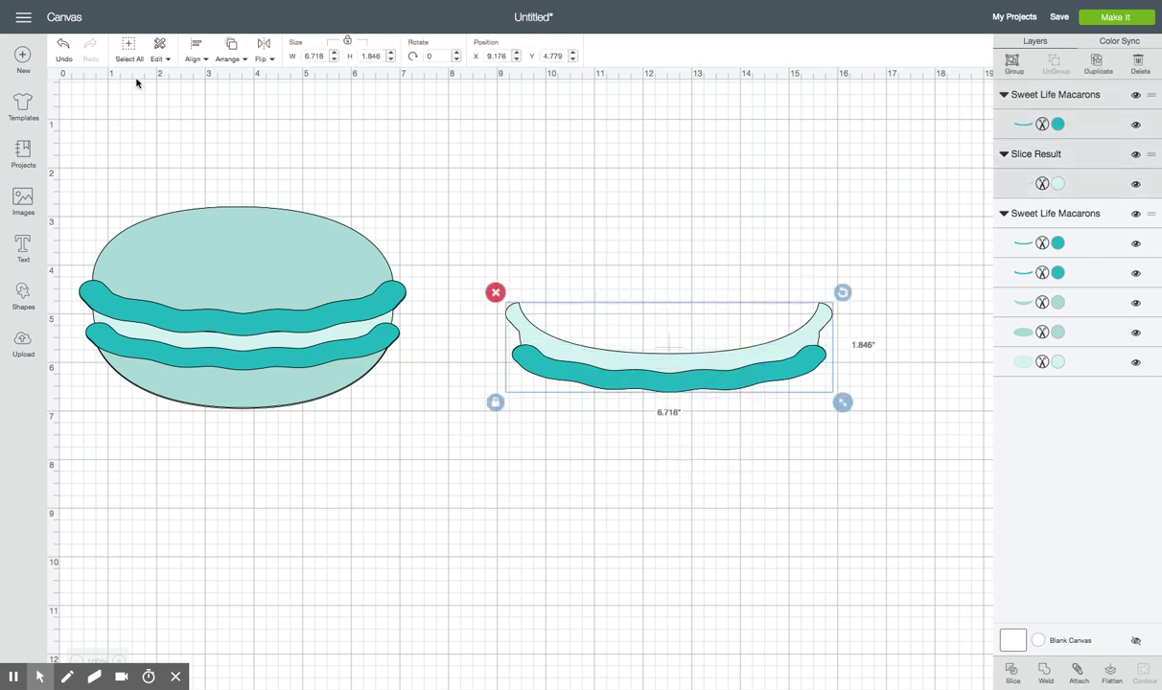
pyautogui.click(194, 49)
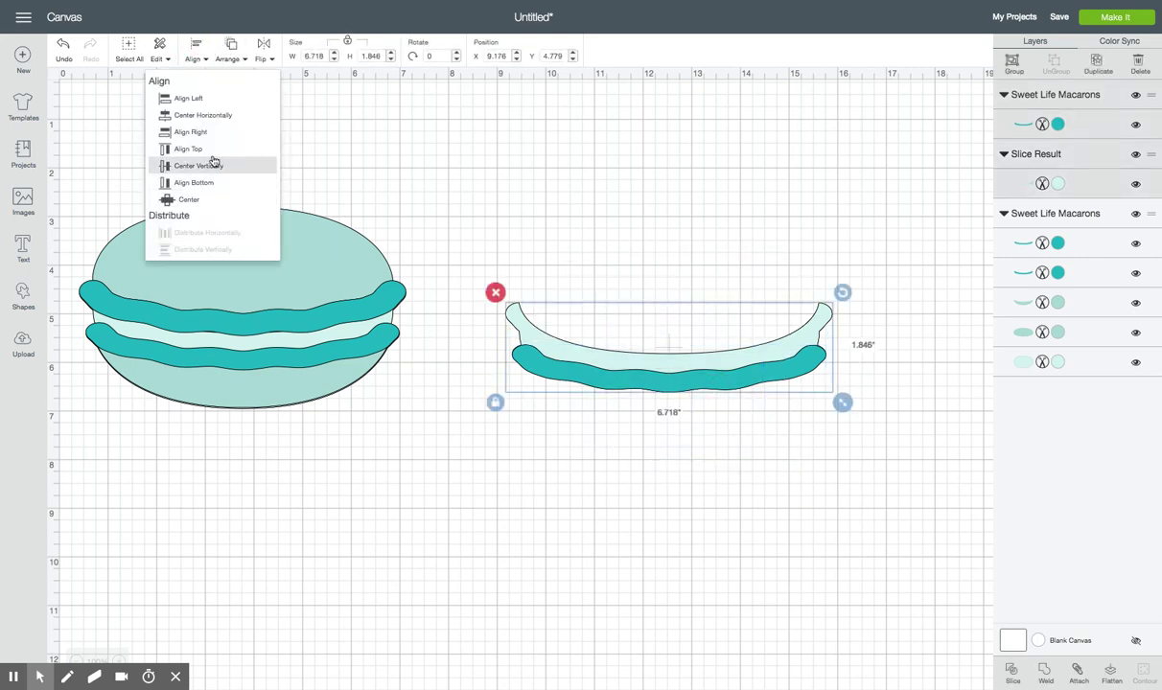
pyautogui.click(233, 116)
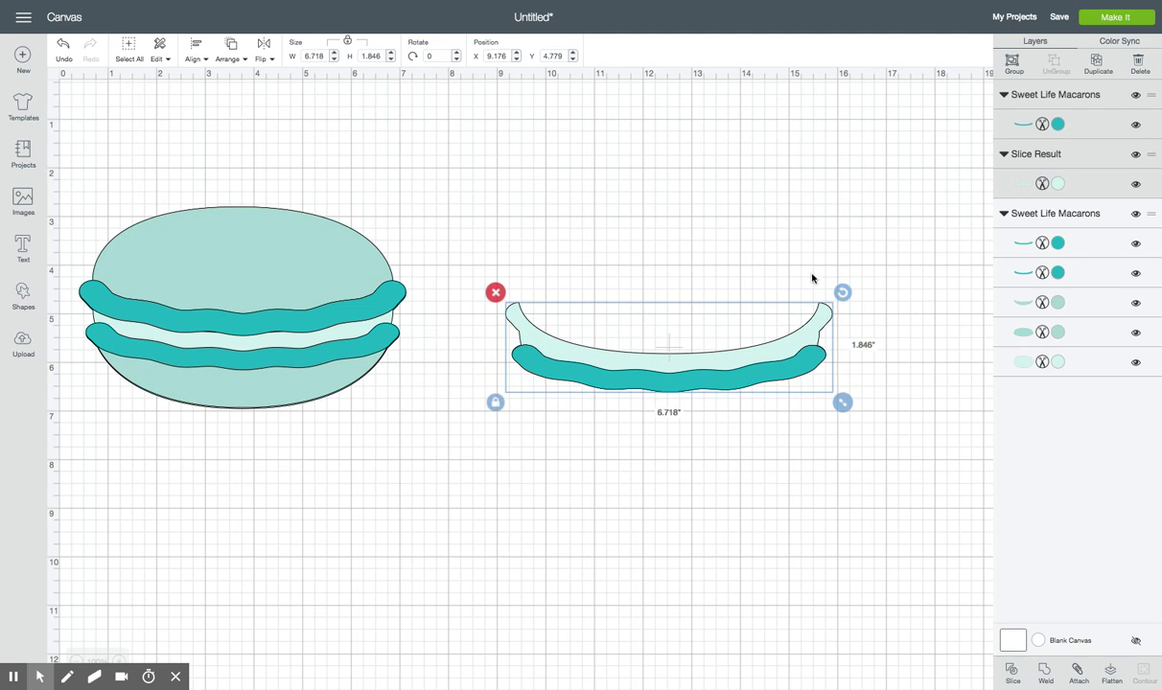
# Slice the lower teal ruffle copy out of the pale filling piece and delete the ruffle remnants and cut-out strip
pyautogui.click(1009, 671)
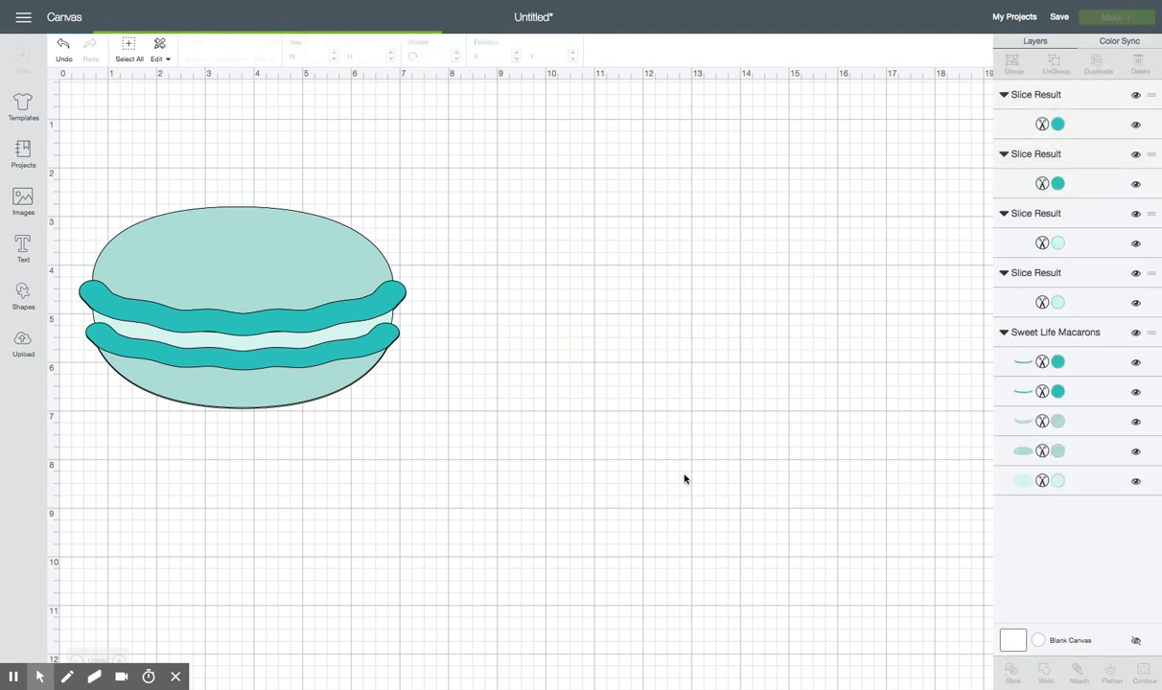
pyautogui.click(666, 383)
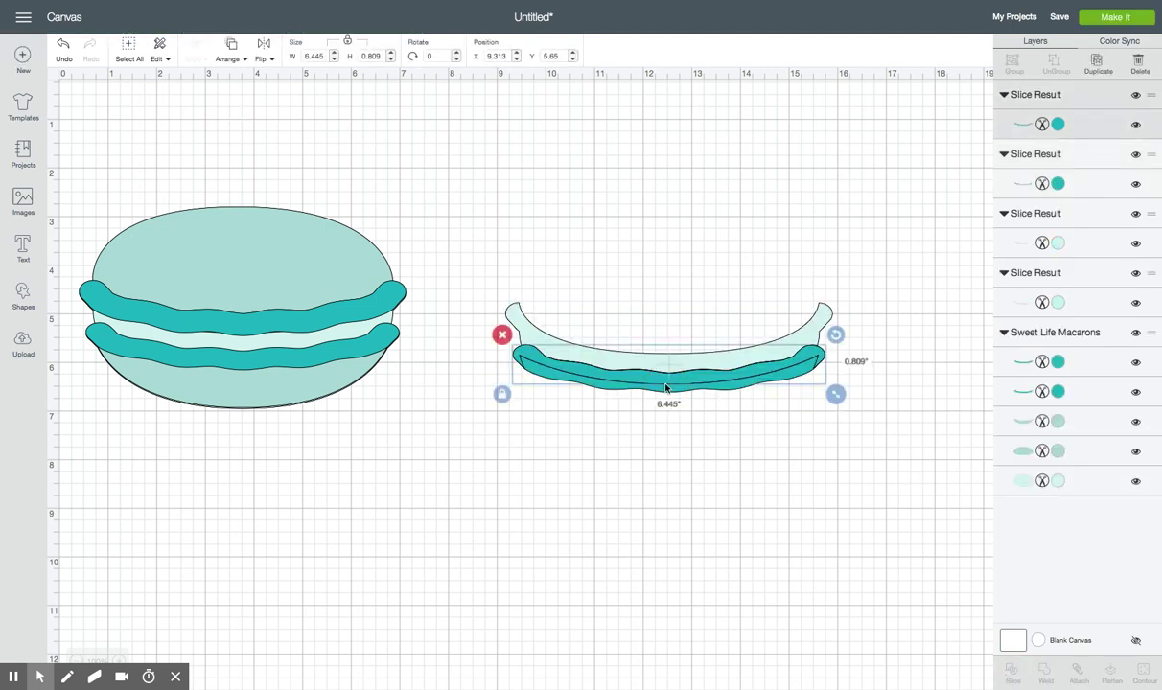
pyautogui.press('Delete')
pyautogui.click(668, 383)
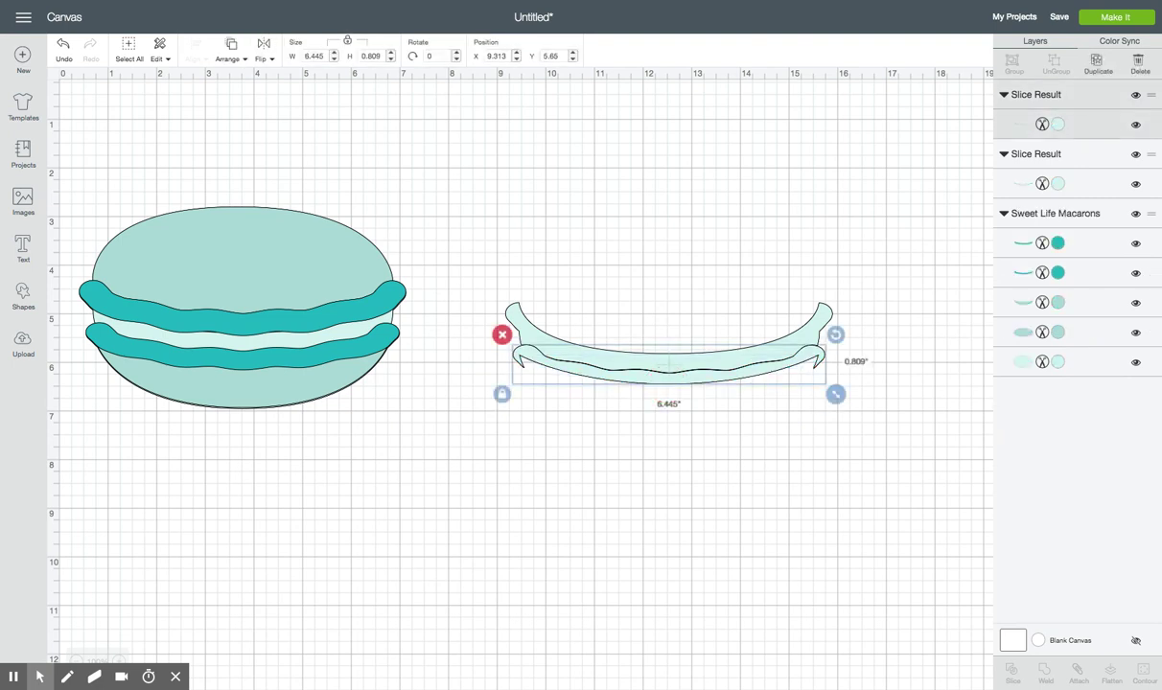
pyautogui.press('Delete')
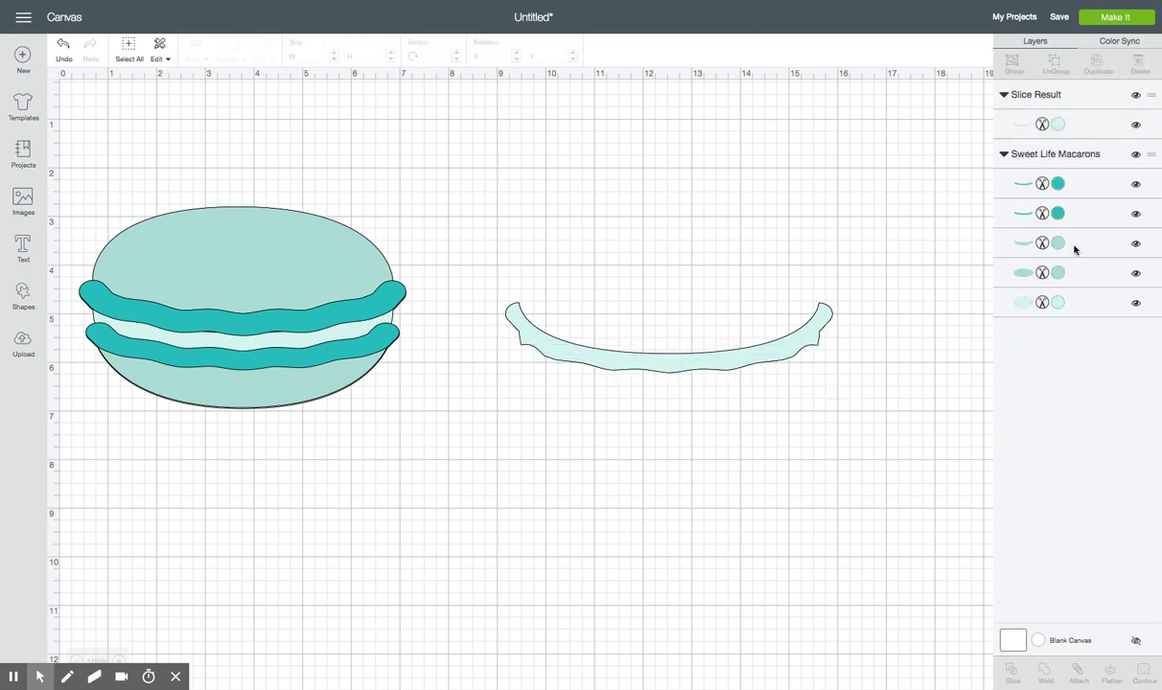
# Duplicate the upper teal ruffle of the intact macaron and place the copy over the upper edge of the pale filling piece
pyautogui.click(1090, 215)
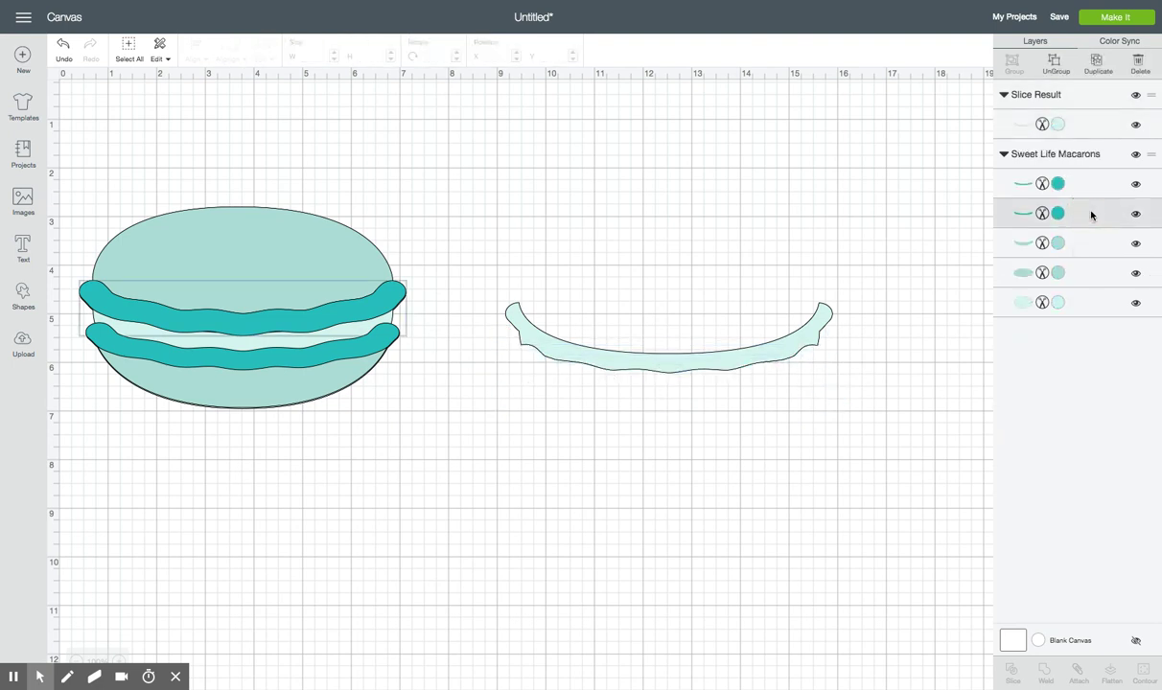
pyautogui.click(1099, 64)
pyautogui.moveTo(322, 525); pyautogui.dragTo(672, 341)
pyautogui.click(508, 217)
pyautogui.moveTo(444, 203); pyautogui.dragTo(810, 509)
pyautogui.click(188, 50)
pyautogui.click(222, 169)
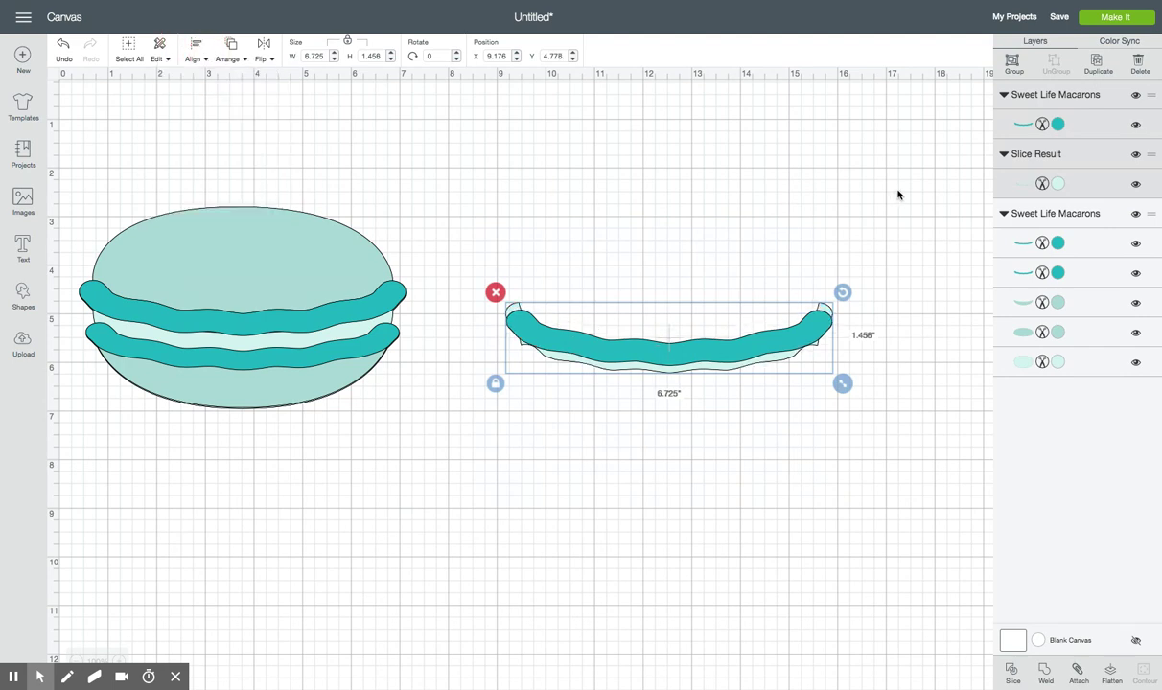
pyautogui.hotkey('ctrl', 'z')
# Center the upper ruffle copy horizontally with the pale filling piece
pyautogui.click(753, 367)
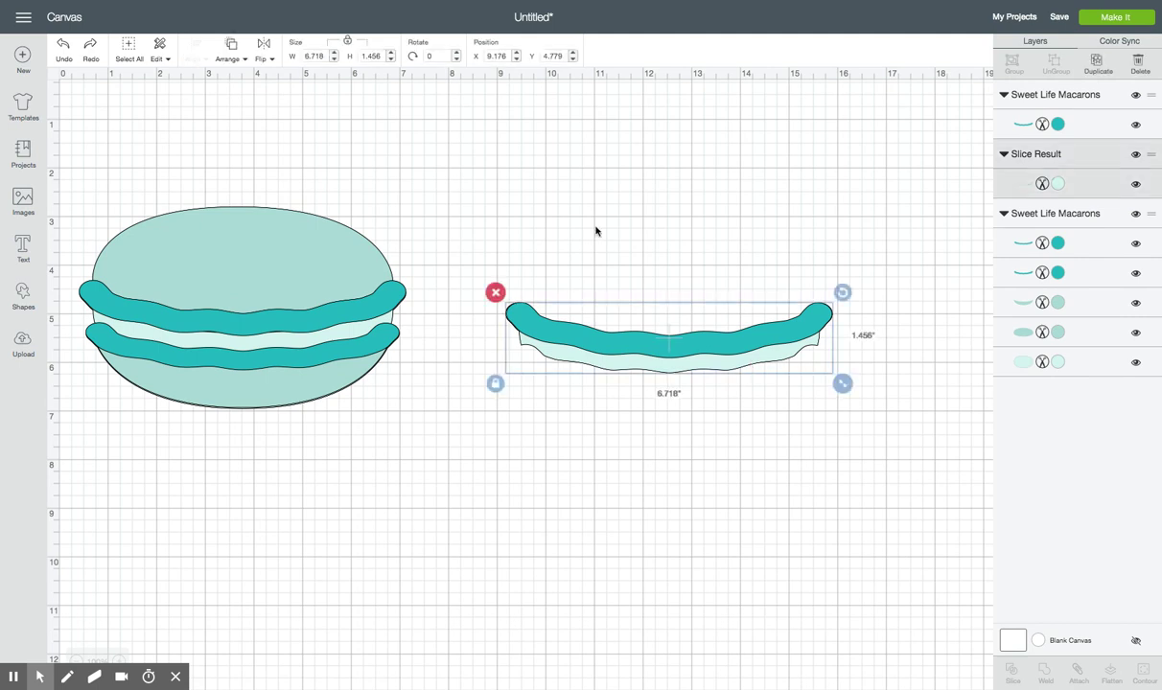
pyautogui.click(680, 435)
pyautogui.click(565, 327)
pyautogui.click(191, 55)
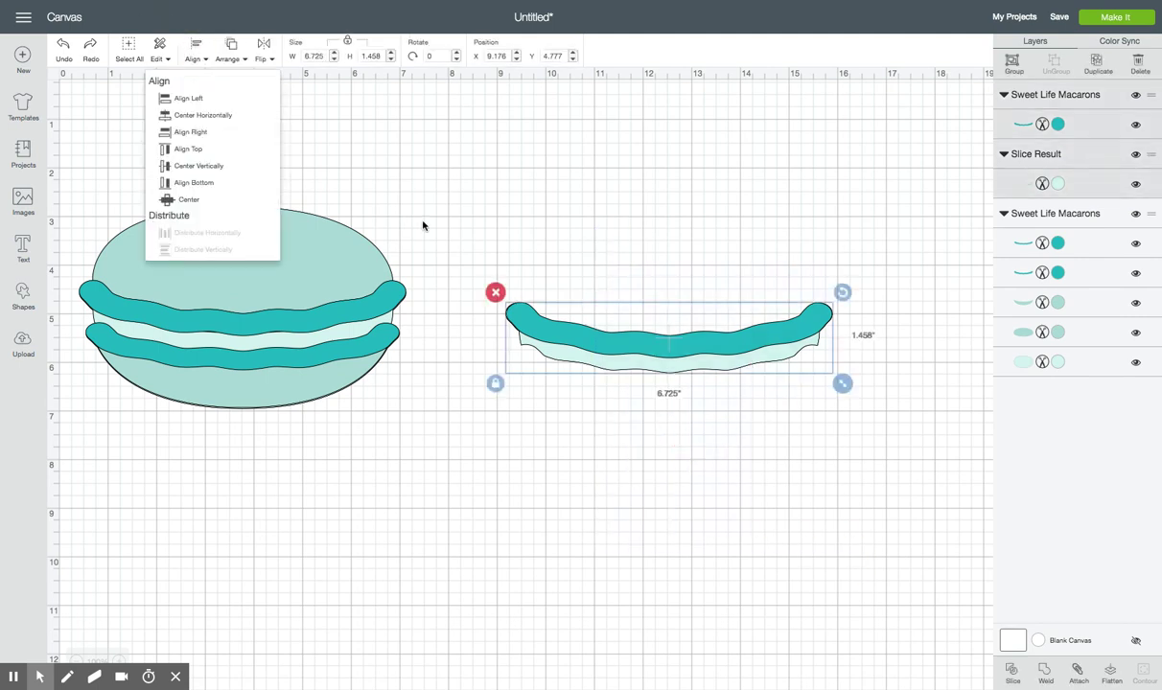
pyautogui.click(206, 115)
# Slice the upper ruffle copy out of the pale filling piece and delete the leftover pieces so only the wavy filling remains
pyautogui.click(1012, 669)
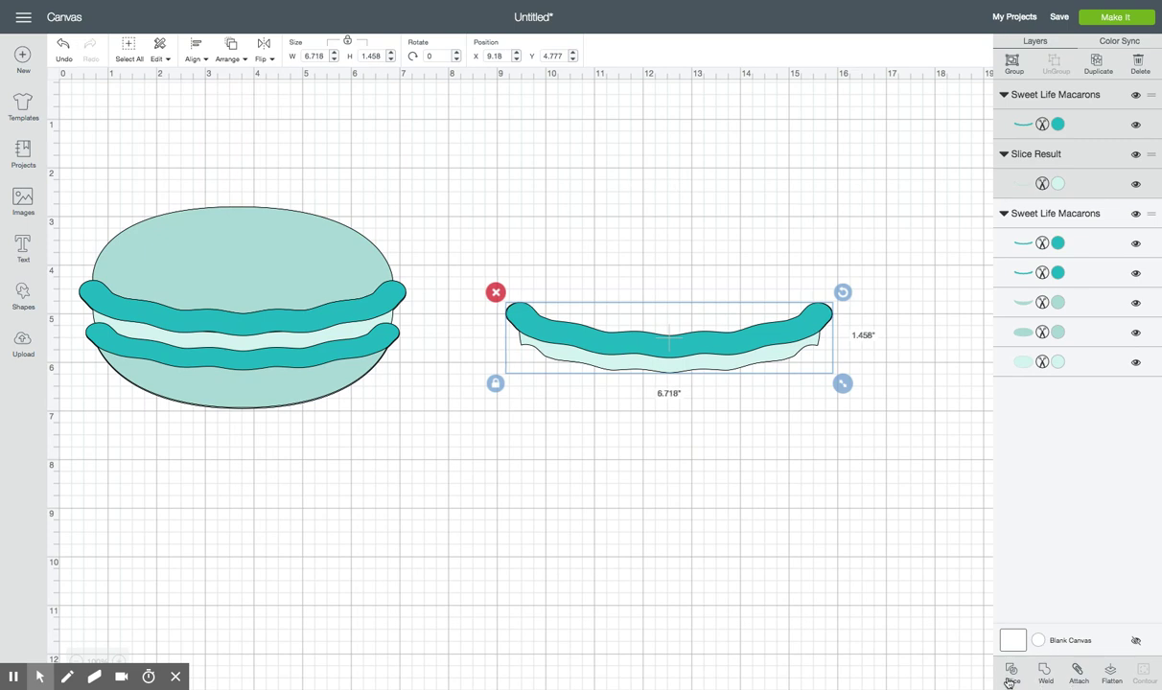
pyautogui.click(595, 348)
pyautogui.press('Delete')
pyautogui.click(597, 340)
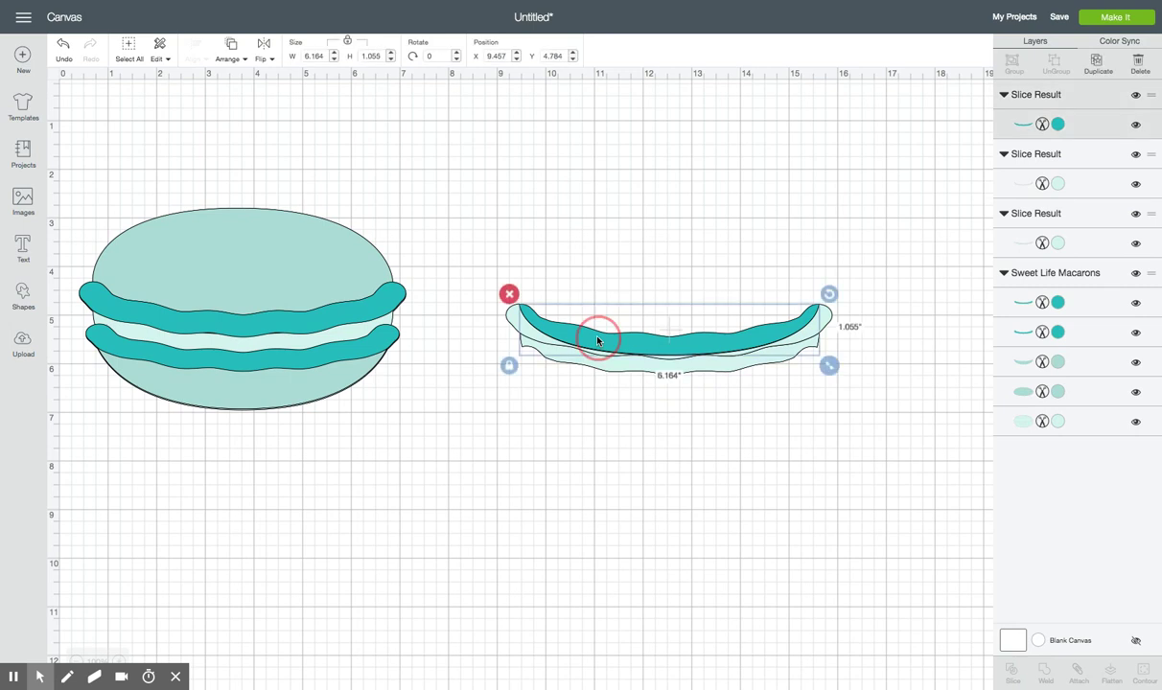
pyautogui.press('Delete')
pyautogui.click(518, 315)
pyautogui.press('Delete')
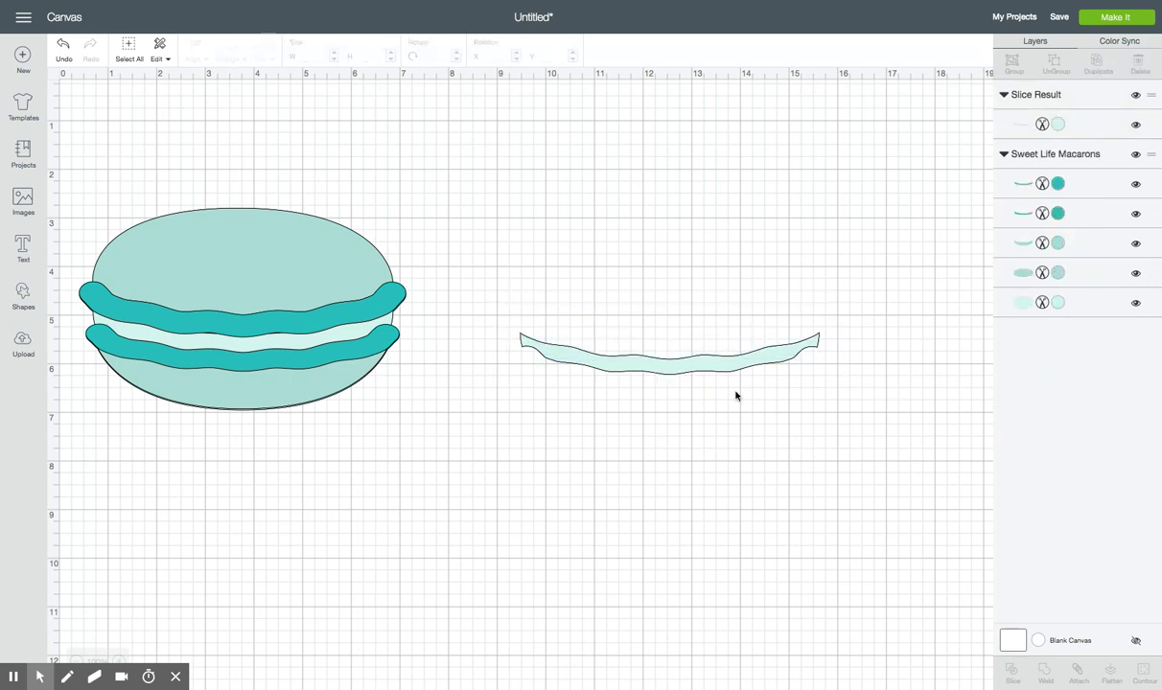
# Move the finished filling piece up out of the way and place a duplicate of the intact macaron's upper shell below it
pyautogui.moveTo(692, 374); pyautogui.dragTo(726, 192)
pyautogui.click(667, 361)
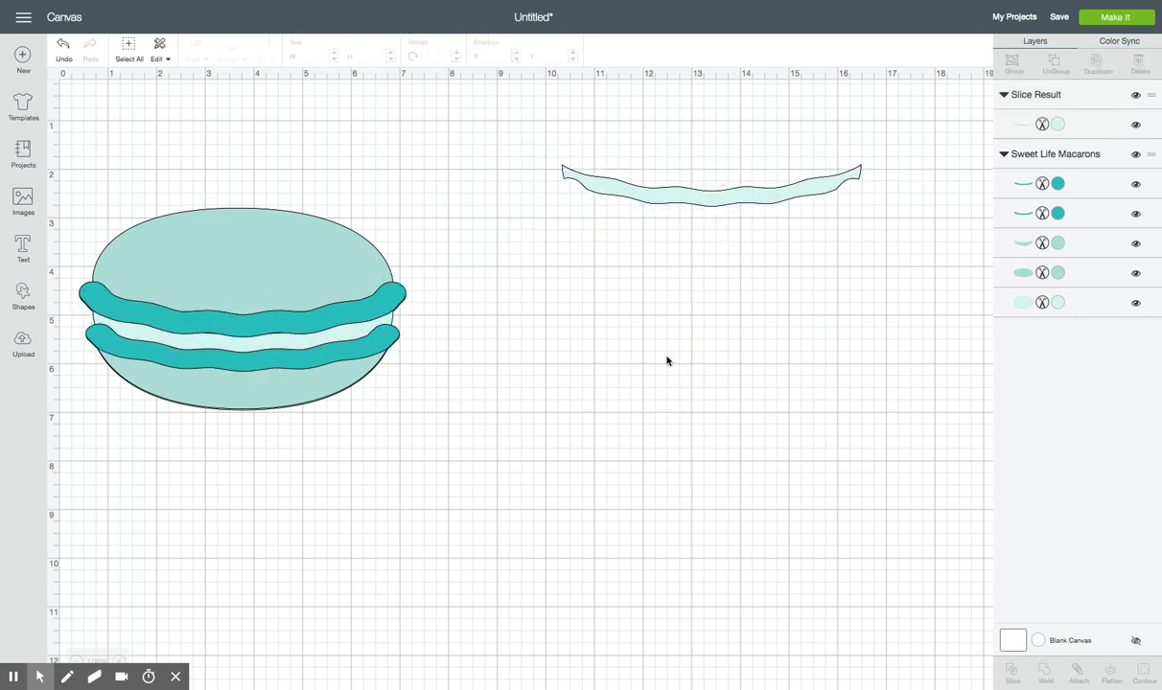
pyautogui.click(1073, 275)
pyautogui.click(1099, 67)
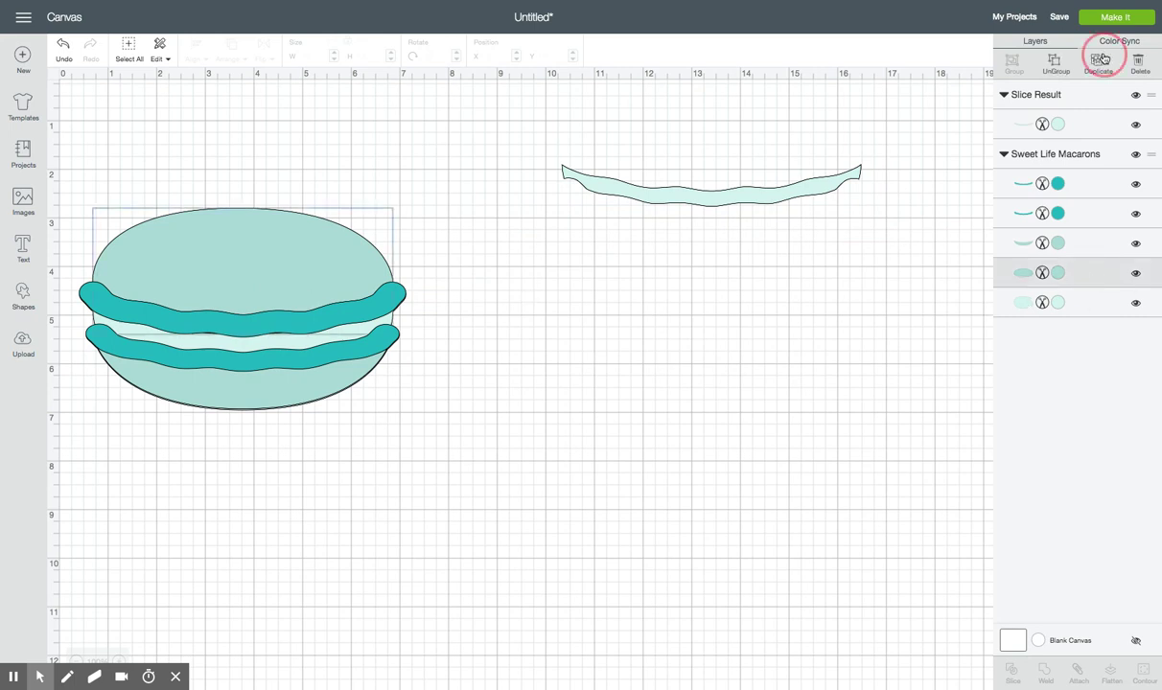
pyautogui.moveTo(365, 300); pyautogui.dragTo(805, 377)
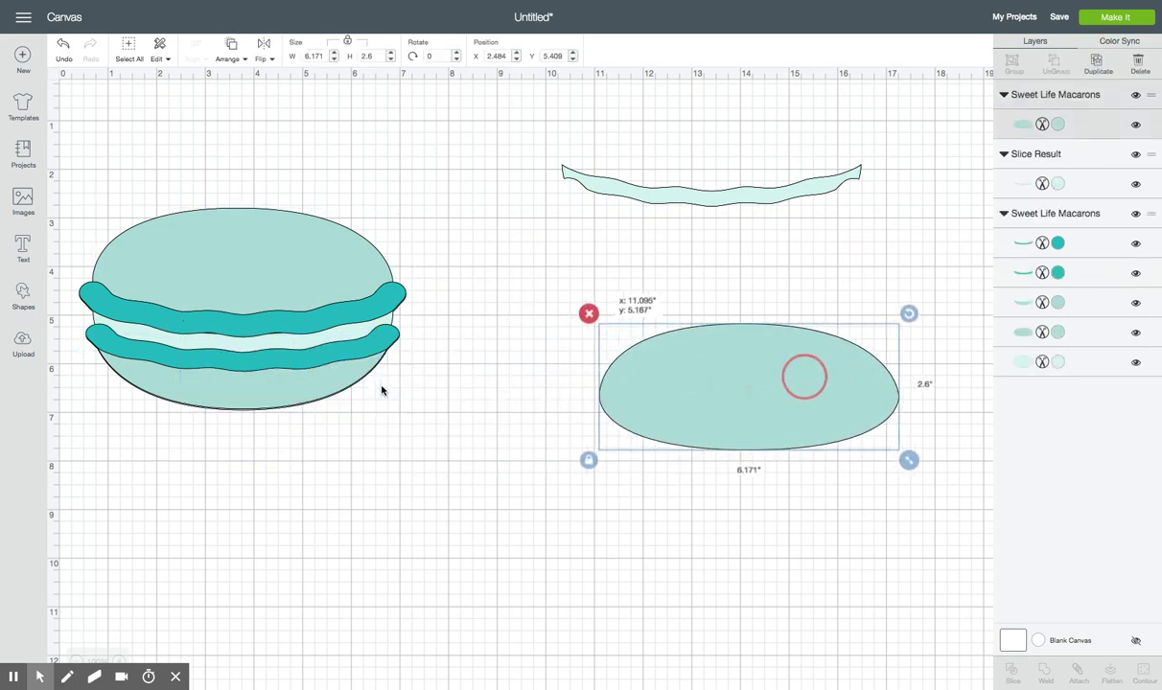
# Duplicate the upper teal ruffle of the intact macaron and place the copy by the upper shell copy
pyautogui.click(1081, 277)
pyautogui.click(1095, 63)
pyautogui.moveTo(272, 533); pyautogui.dragTo(703, 447)
# Move the upper shell copy over the intact macaron's upper shell and align it with the macaron's layers at the top
pyautogui.moveTo(765, 396); pyautogui.dragTo(256, 277)
pyautogui.click(591, 309)
pyautogui.click(209, 303)
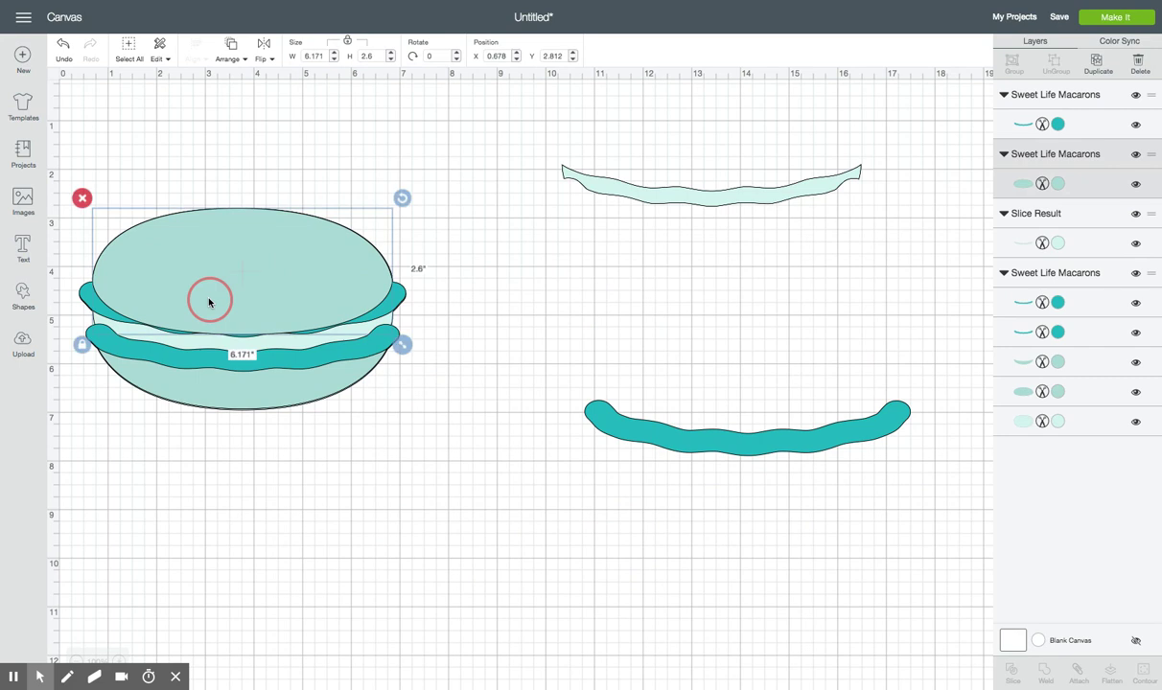
pyautogui.moveTo(73, 104); pyautogui.dragTo(427, 427)
pyautogui.click(185, 50)
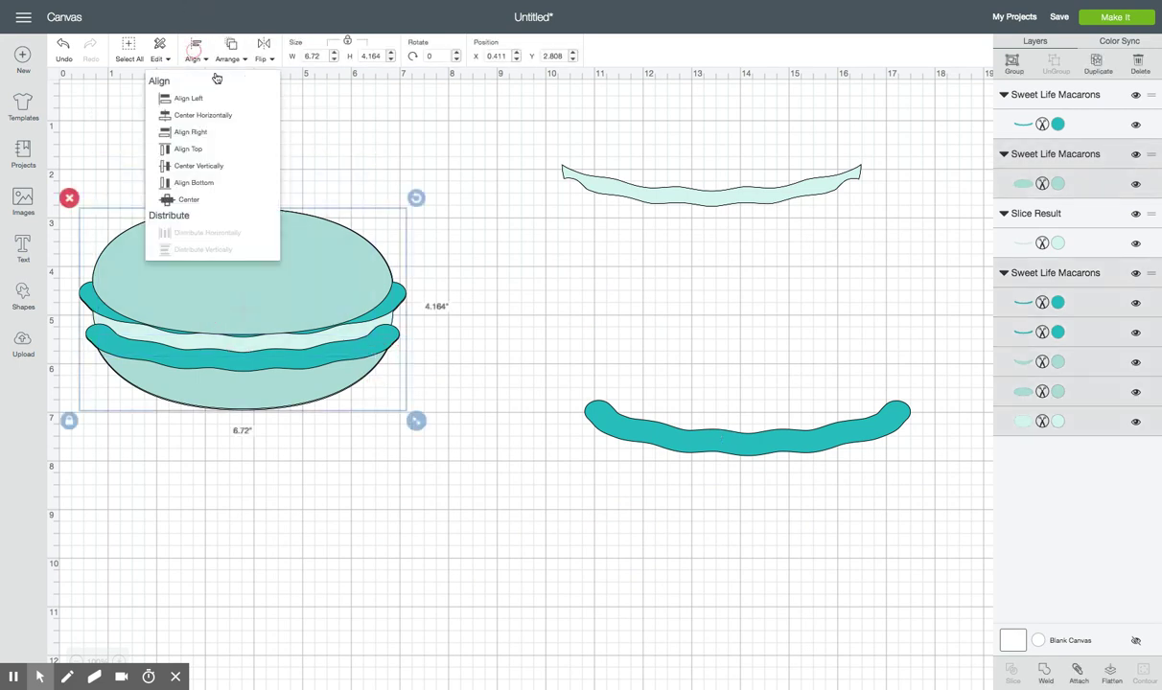
pyautogui.click(227, 142)
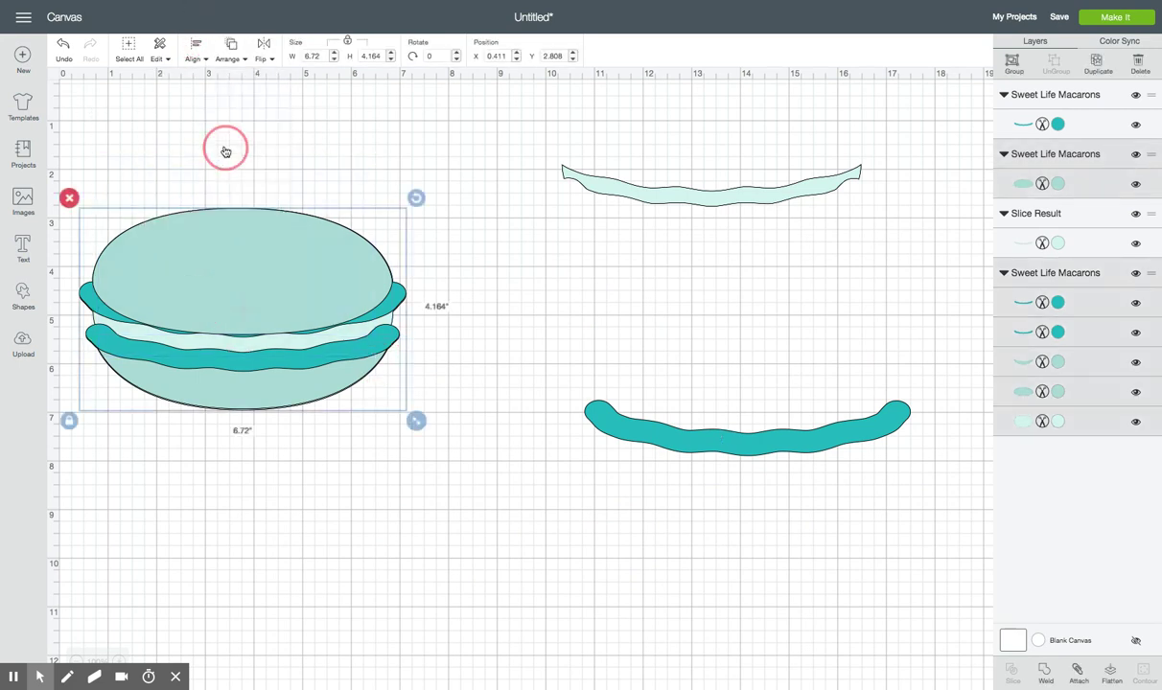
pyautogui.click(726, 331)
# Place the upper ruffle copy exactly over the intact macaron's upper ruffle and slice it with the upper shell copy
pyautogui.scroll(-1, 737, 441)
pyautogui.moveTo(737, 441)
pyautogui.mouseDown()
pyautogui.moveTo(394, 312)
pyautogui.moveTo(221, 302)
pyautogui.moveTo(202, 313)
pyautogui.moveTo(213, 322)
pyautogui.moveTo(220, 306)
pyautogui.moveTo(208, 307)
pyautogui.moveTo(222, 318)
pyautogui.mouseUp()
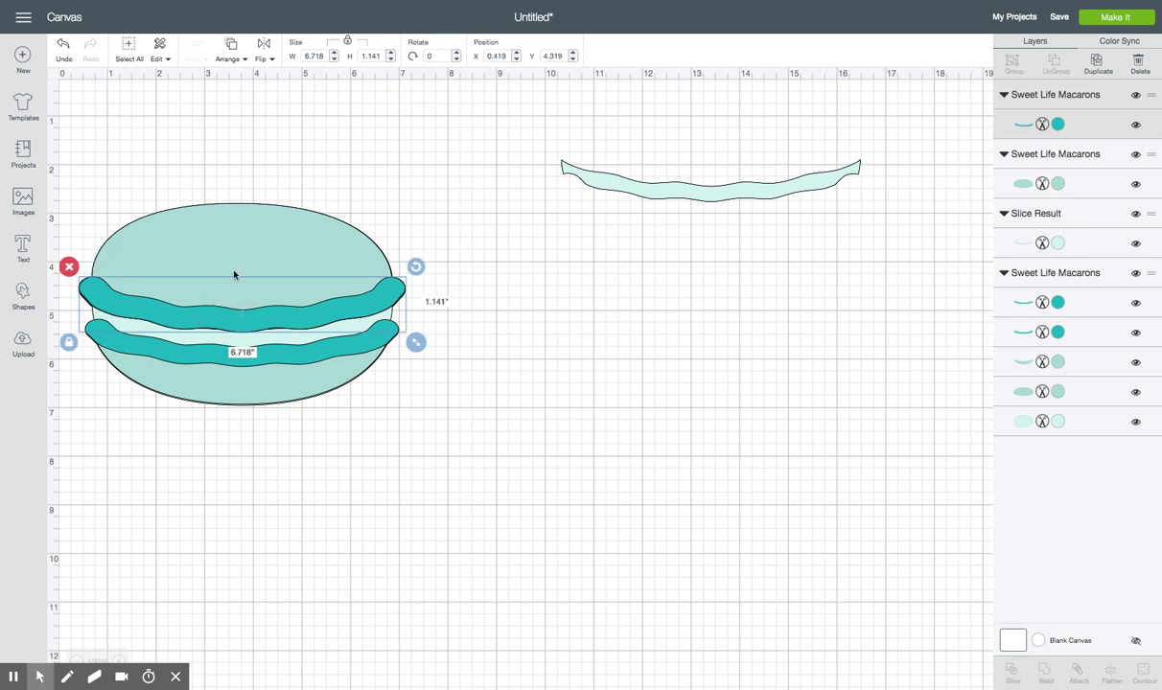
pyautogui.keyDown('shift'); pyautogui.click(232, 251); pyautogui.keyUp('shift')
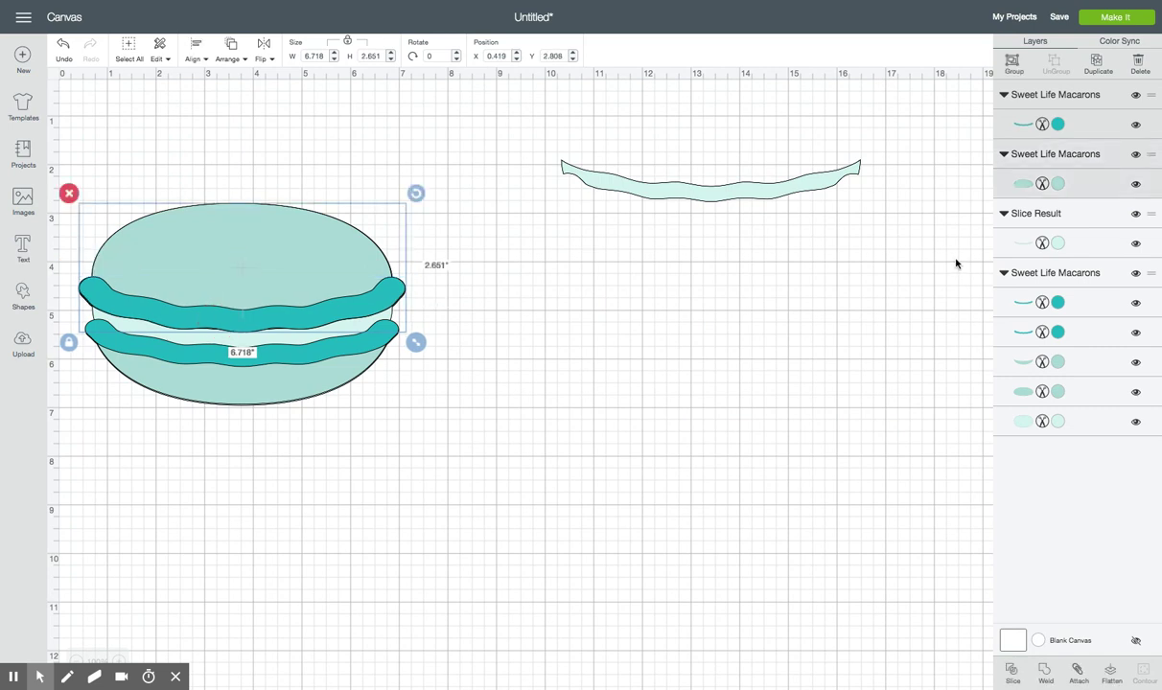
pyautogui.click(1014, 676)
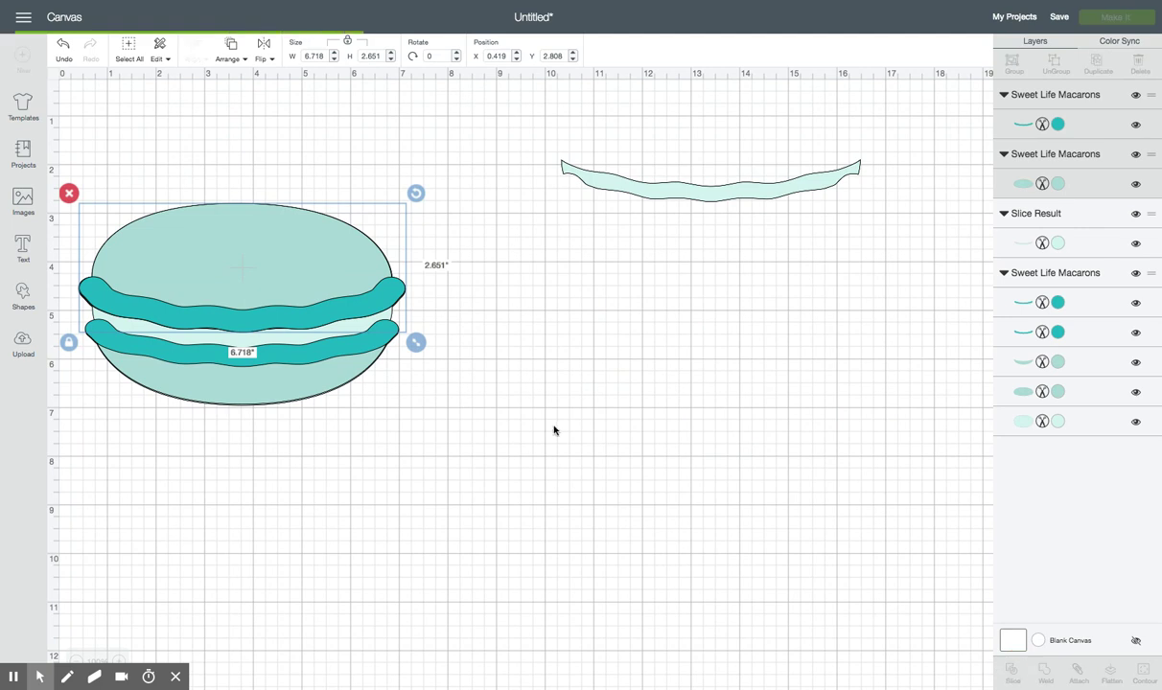
# Move the trimmed upper shell below the filling piece and delete the leftover slice pieces lying on the intact macaron
pyautogui.click(276, 261)
pyautogui.moveTo(276, 261)
pyautogui.mouseDown()
pyautogui.moveTo(676, 274)
pyautogui.moveTo(753, 288)
pyautogui.mouseUp()
pyautogui.click(202, 330)
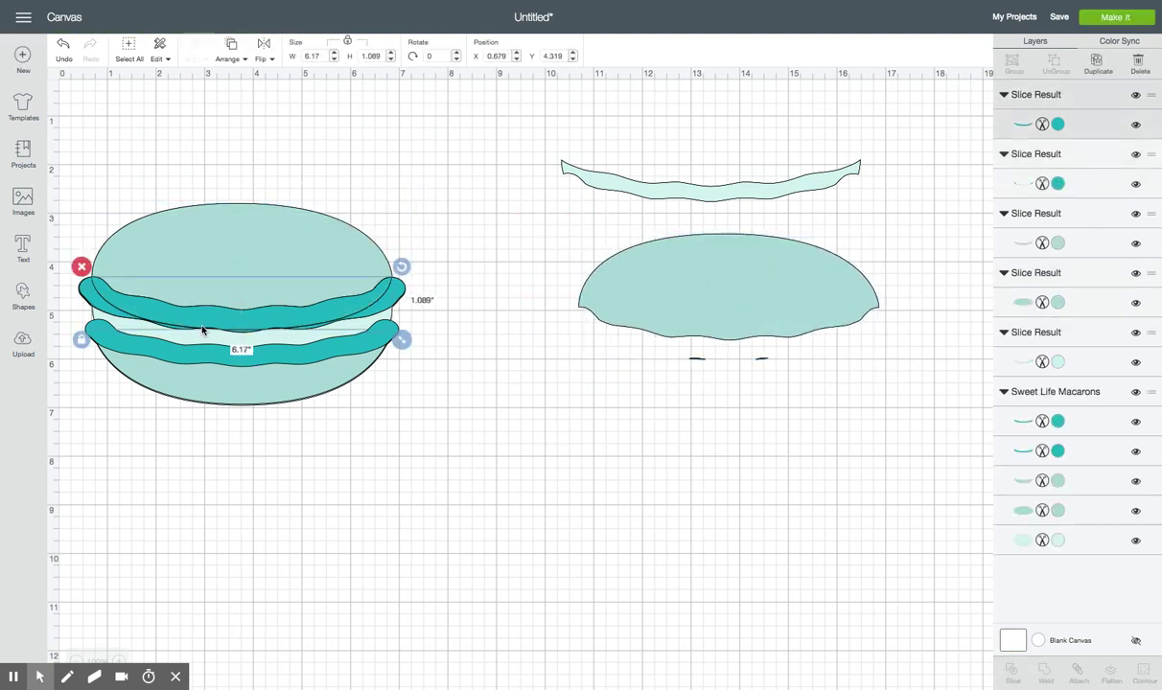
pyautogui.press('Delete')
pyautogui.click(148, 312)
pyautogui.press('Delete')
pyautogui.click(100, 302)
pyautogui.click(177, 314)
pyautogui.press('Delete')
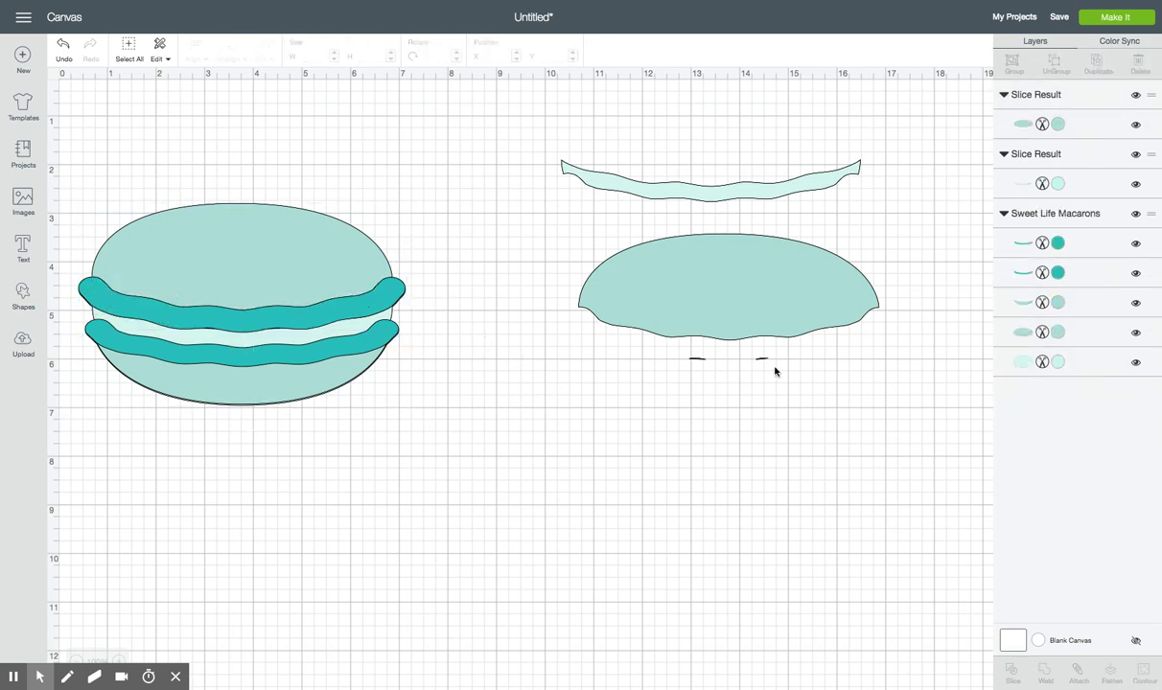
# Hide the contours of the two thin slivers belonging to the trimmed upper shell
pyautogui.click(796, 298)
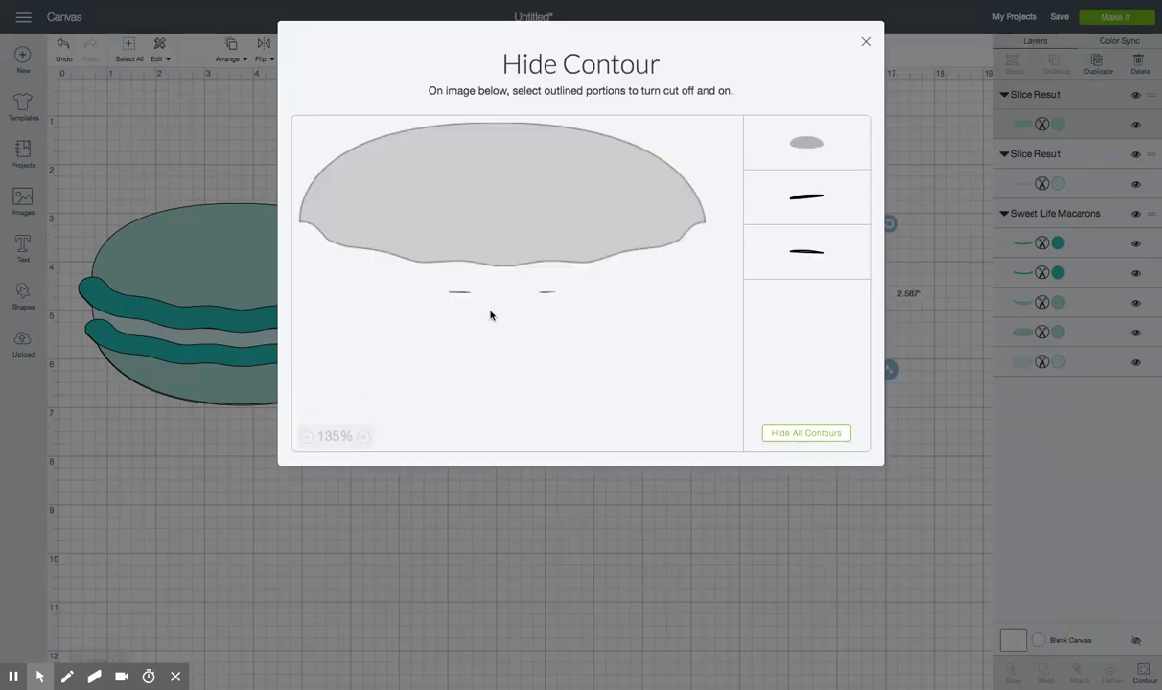
pyautogui.click(811, 197)
pyautogui.click(828, 244)
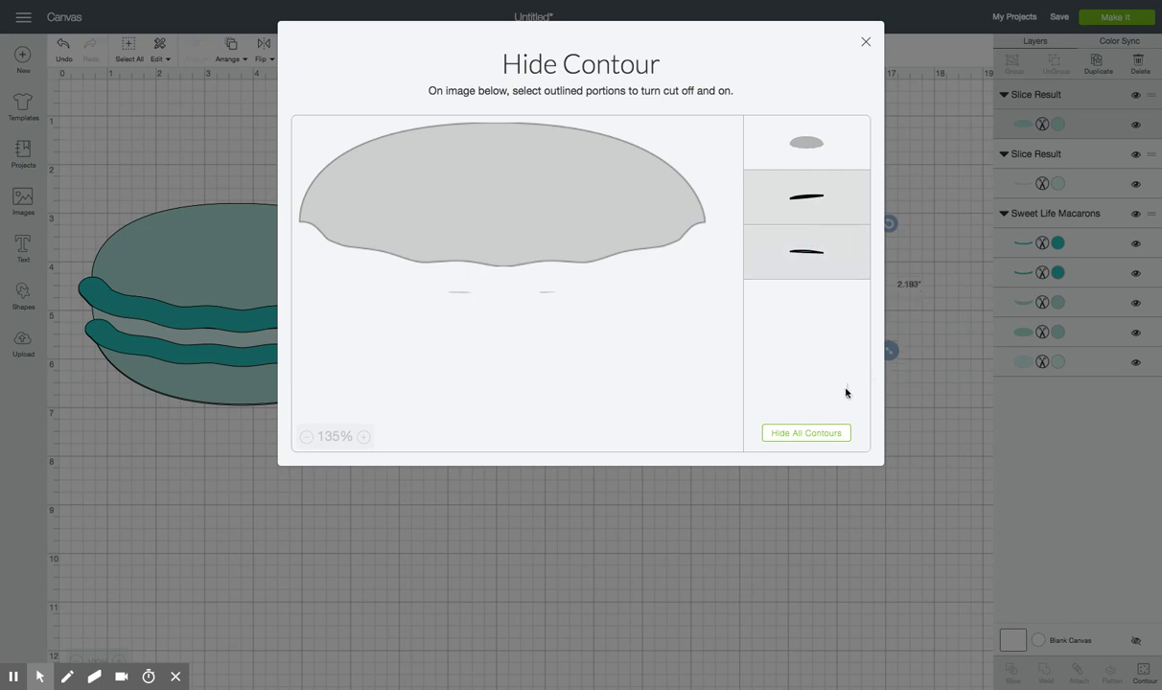
pyautogui.click(863, 43)
# Move the wavy filling piece directly beneath the trimmed upper shell
pyautogui.moveTo(708, 204); pyautogui.dragTo(745, 381)
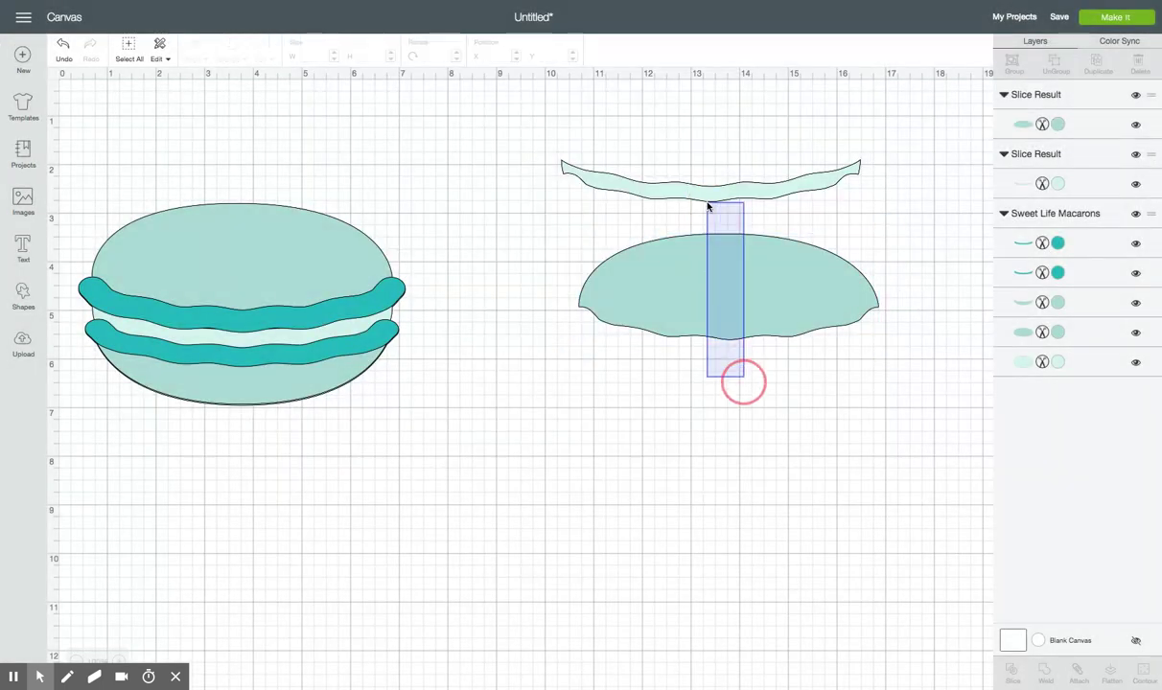
pyautogui.moveTo(740, 189)
pyautogui.mouseDown()
pyautogui.moveTo(764, 433)
pyautogui.moveTo(762, 370)
pyautogui.mouseUp()
pyautogui.click(553, 441)
# Duplicate the lower shell of the intact macaron and move the copy into the empty area below
pyautogui.click(261, 391)
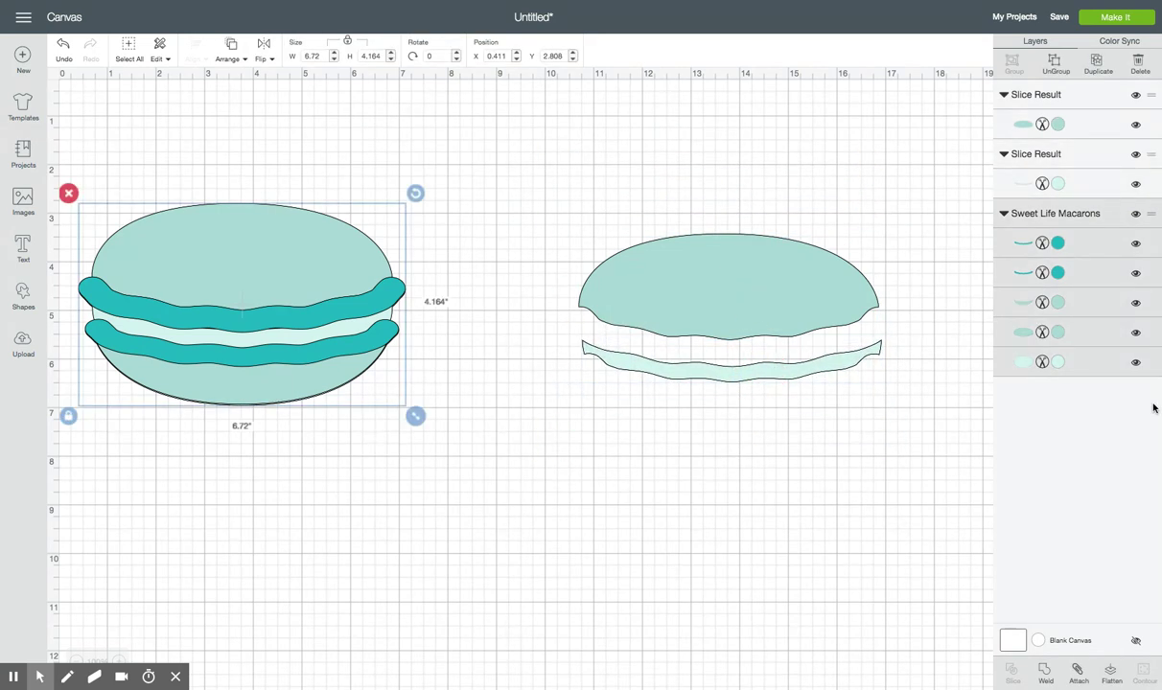
pyautogui.click(1098, 303)
pyautogui.click(1098, 63)
pyautogui.moveTo(333, 602); pyautogui.dragTo(568, 534)
# Duplicate the lower teal ruffle of the intact macaron and place the copy above the lower shell copy
pyautogui.click(1087, 305)
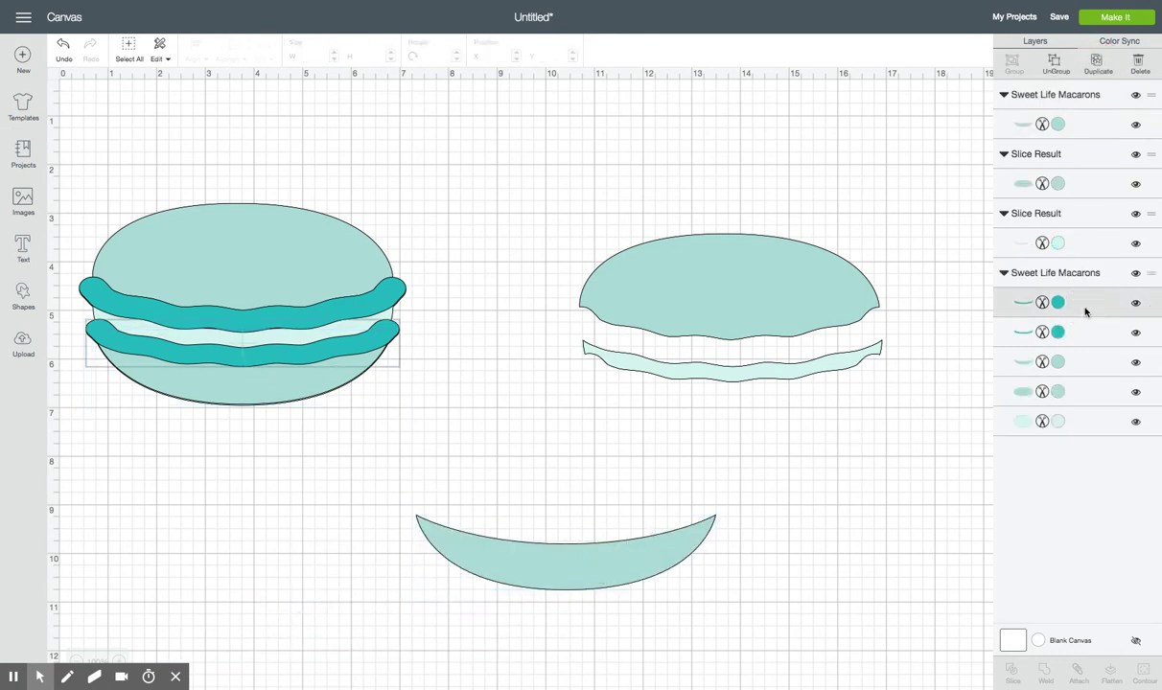
pyautogui.click(1099, 64)
pyautogui.moveTo(339, 596); pyautogui.dragTo(657, 438)
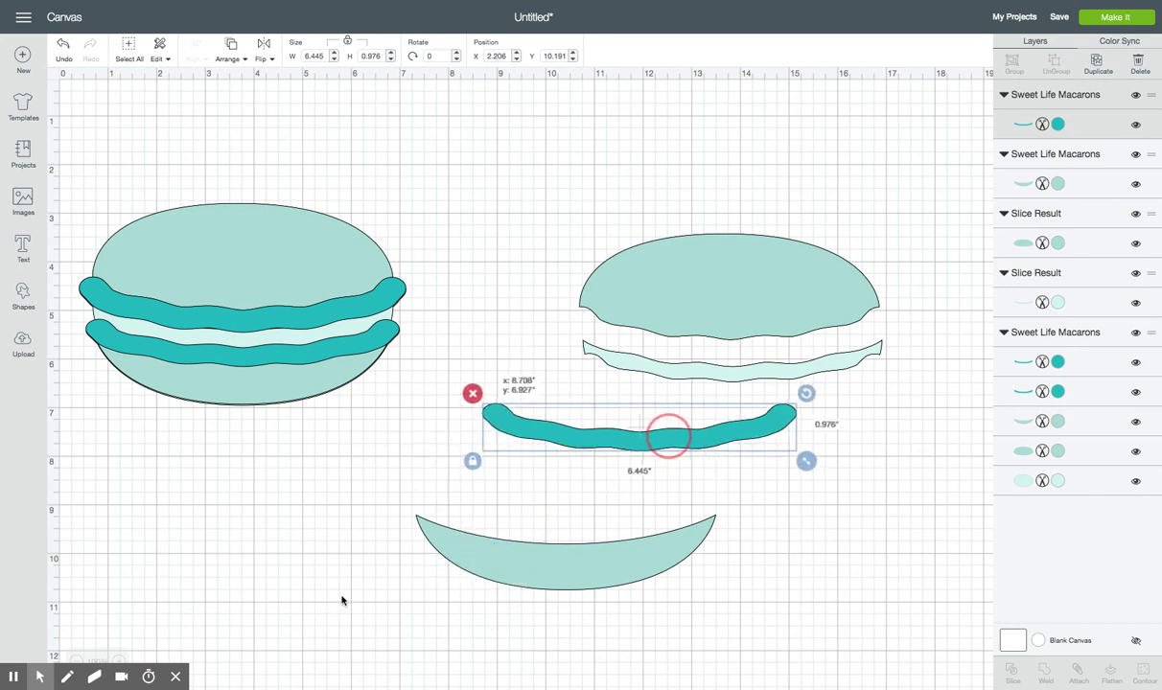
# Place the lower shell and lower ruffle copies exactly over their counterparts on the intact macaron
pyautogui.moveTo(533, 596); pyautogui.dragTo(224, 397)
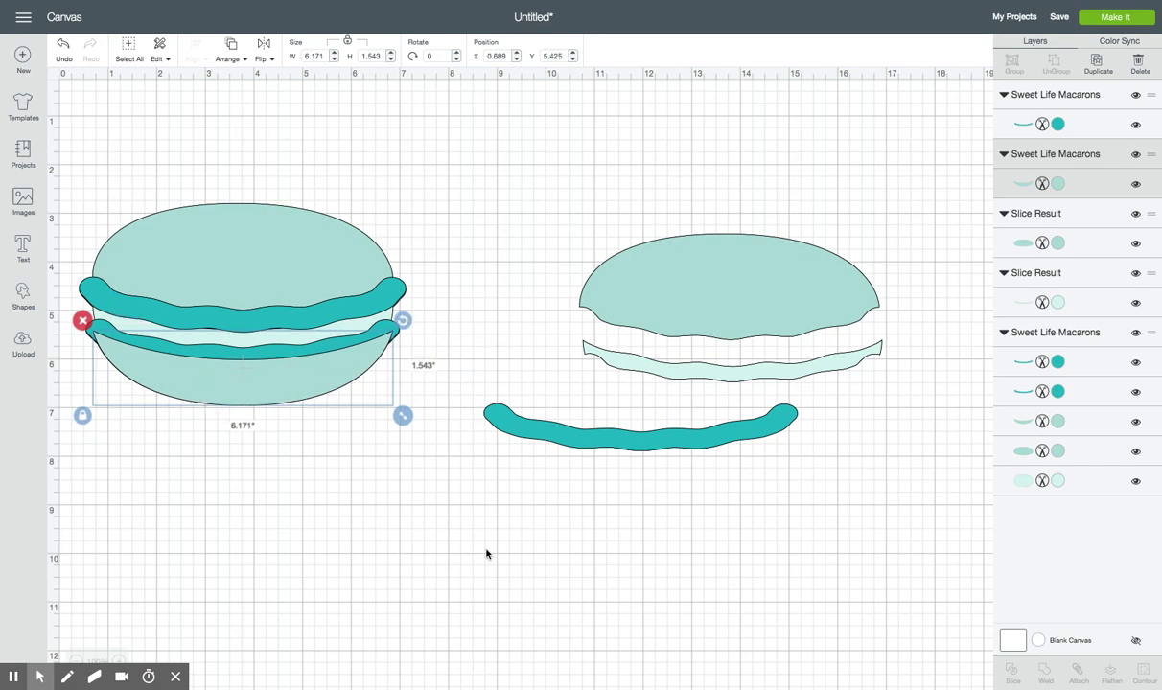
pyautogui.click(729, 417)
pyautogui.moveTo(721, 444); pyautogui.dragTo(323, 356)
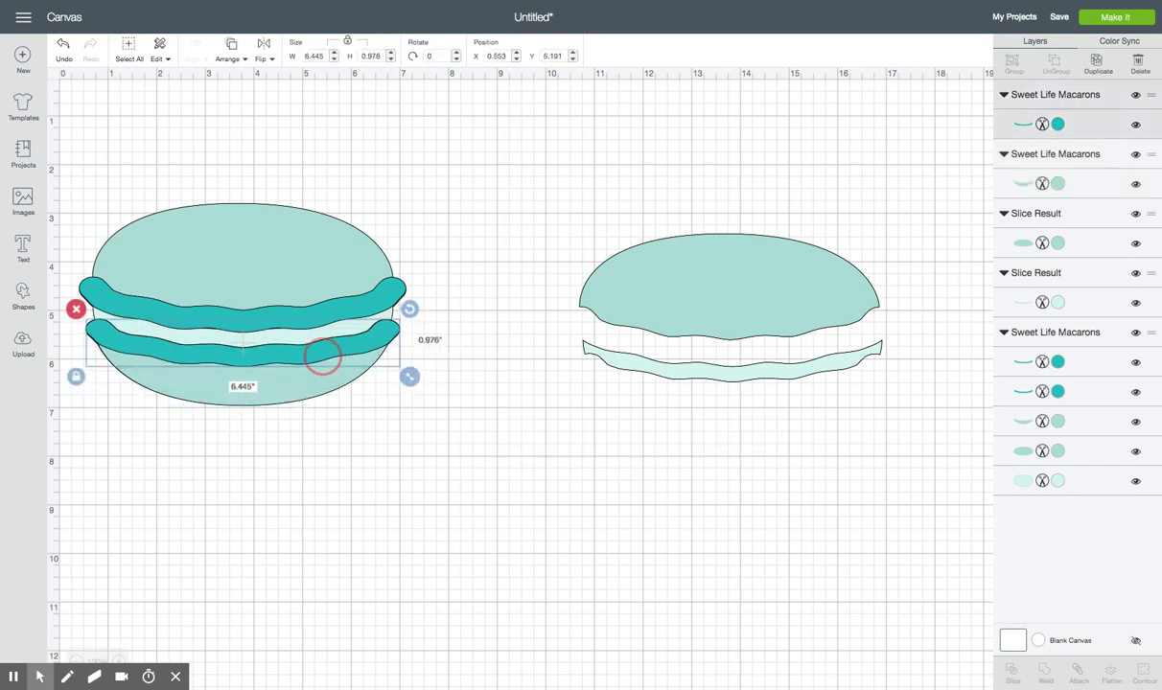
# Slice the lower shell copy with the lower ruffle copy and pull the trimmed lower shell away from the macaron
pyautogui.keyDown('shift'); pyautogui.click(287, 393); pyautogui.keyUp('shift')
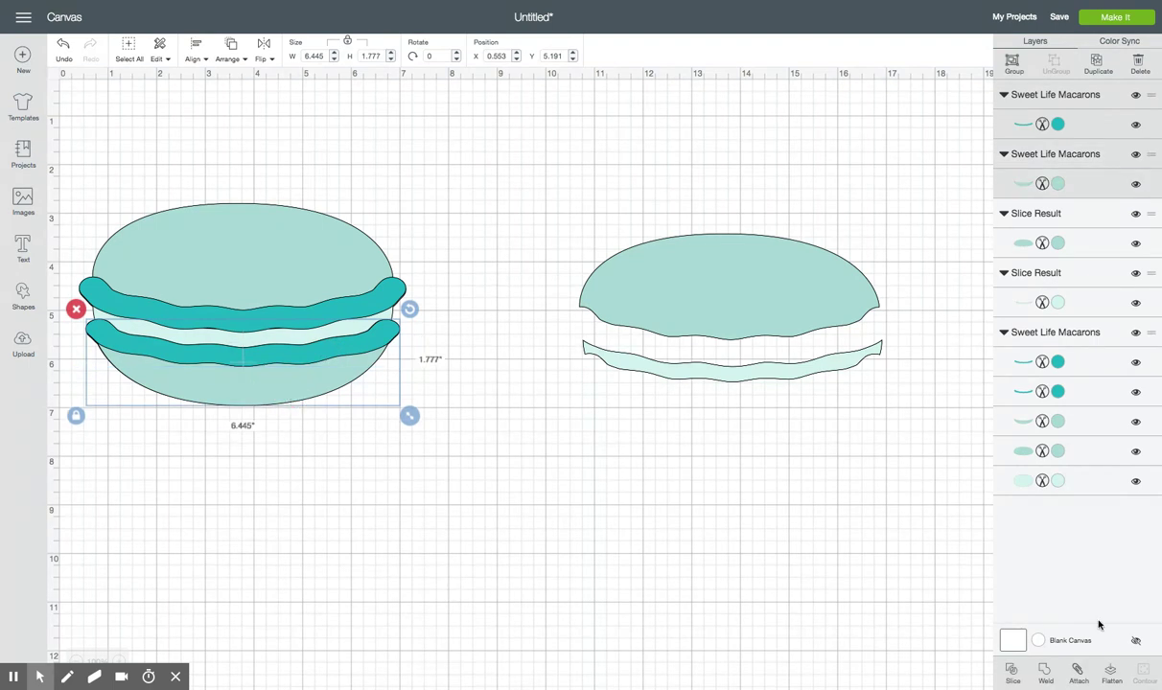
pyautogui.click(1013, 676)
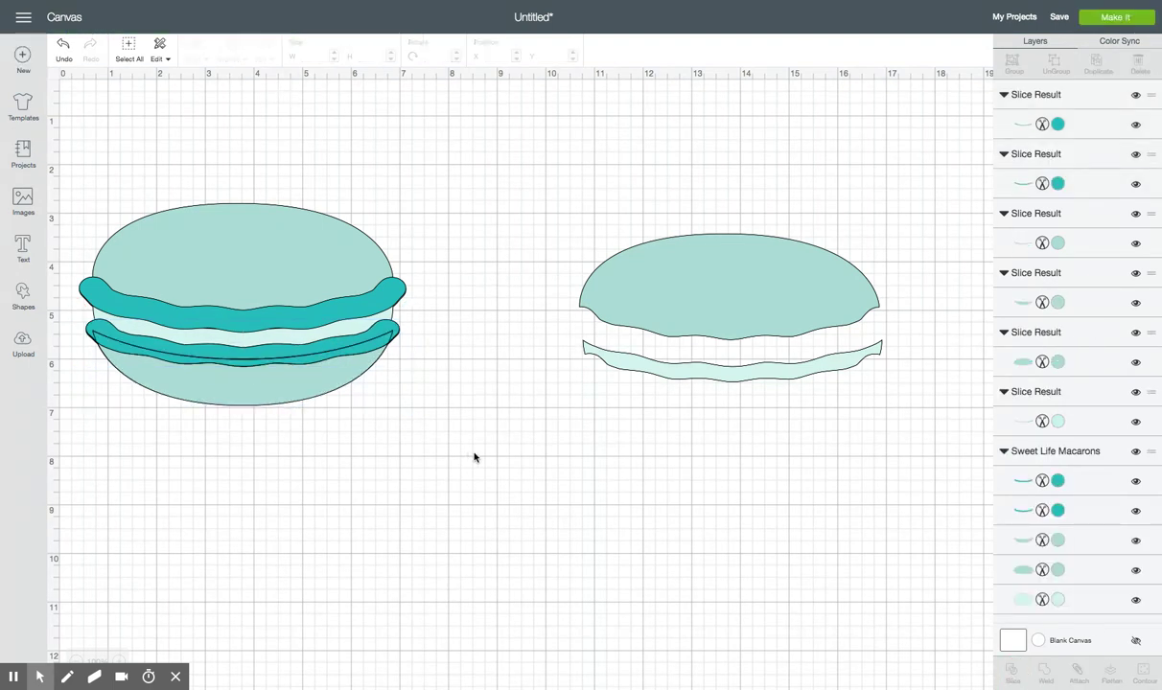
pyautogui.moveTo(320, 396); pyautogui.dragTo(776, 458)
# Delete the leftover slice pieces on the intact macaron and move the trimmed lower shell beneath the filling piece
pyautogui.click(349, 336)
pyautogui.scroll(-1, 349, 336)
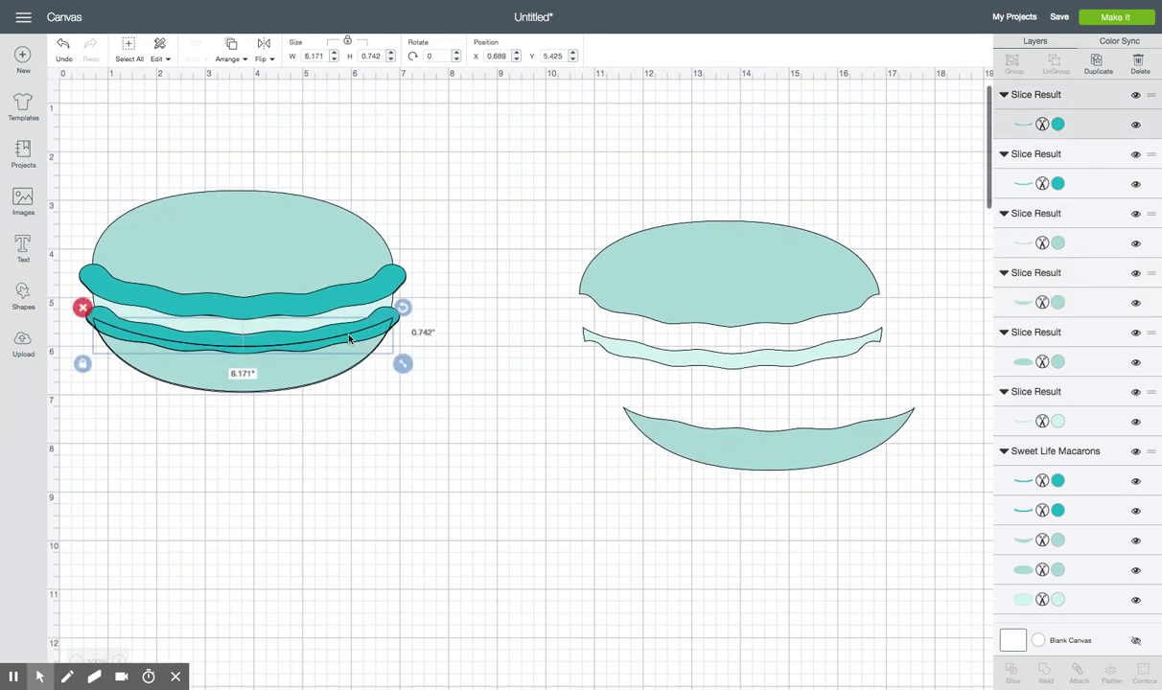
pyautogui.press('Delete')
pyautogui.click(349, 334)
pyautogui.press('Delete')
pyautogui.click(383, 330)
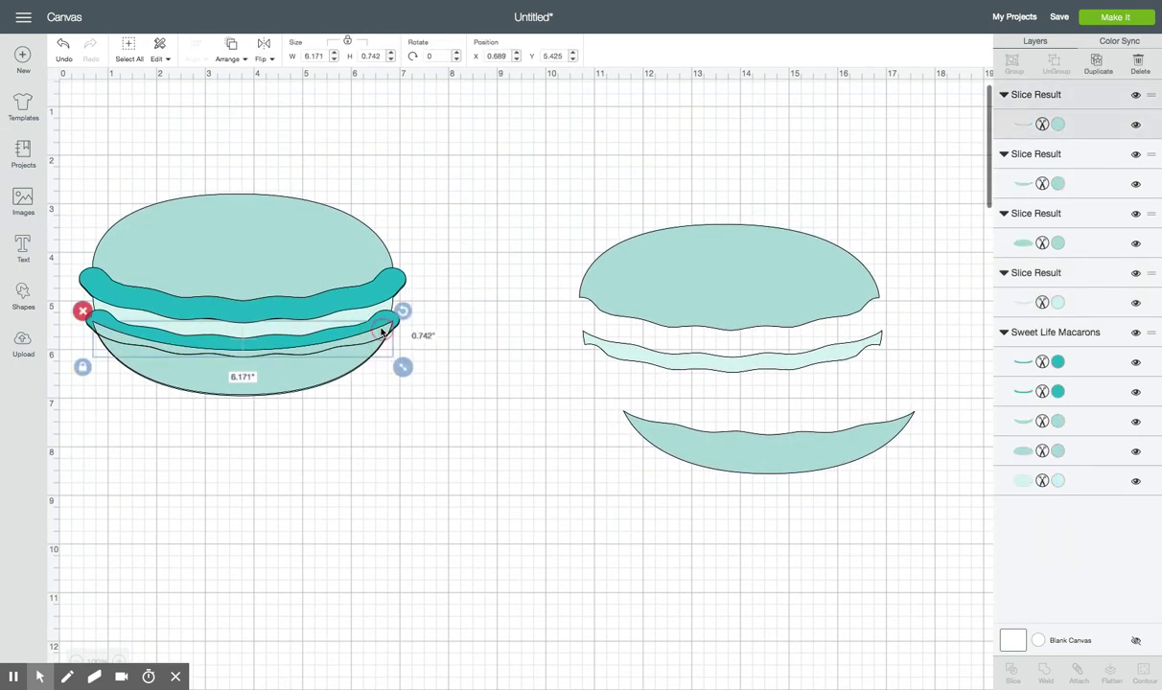
pyautogui.press('Delete')
pyautogui.moveTo(762, 466); pyautogui.dragTo(771, 431)
# Duplicate both teal ruffles of the intact macaron and fit the upper ruffle copy against the trimmed upper shell's wavy edge
pyautogui.click(1103, 297)
pyautogui.click(1098, 65)
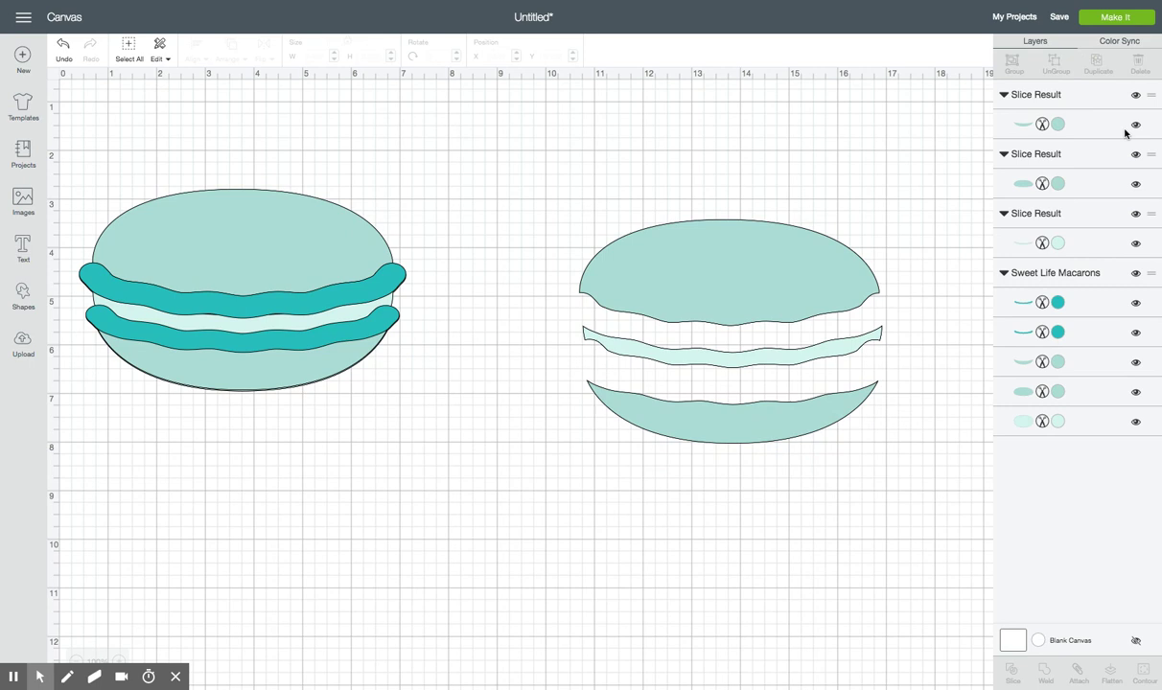
pyautogui.click(1091, 390)
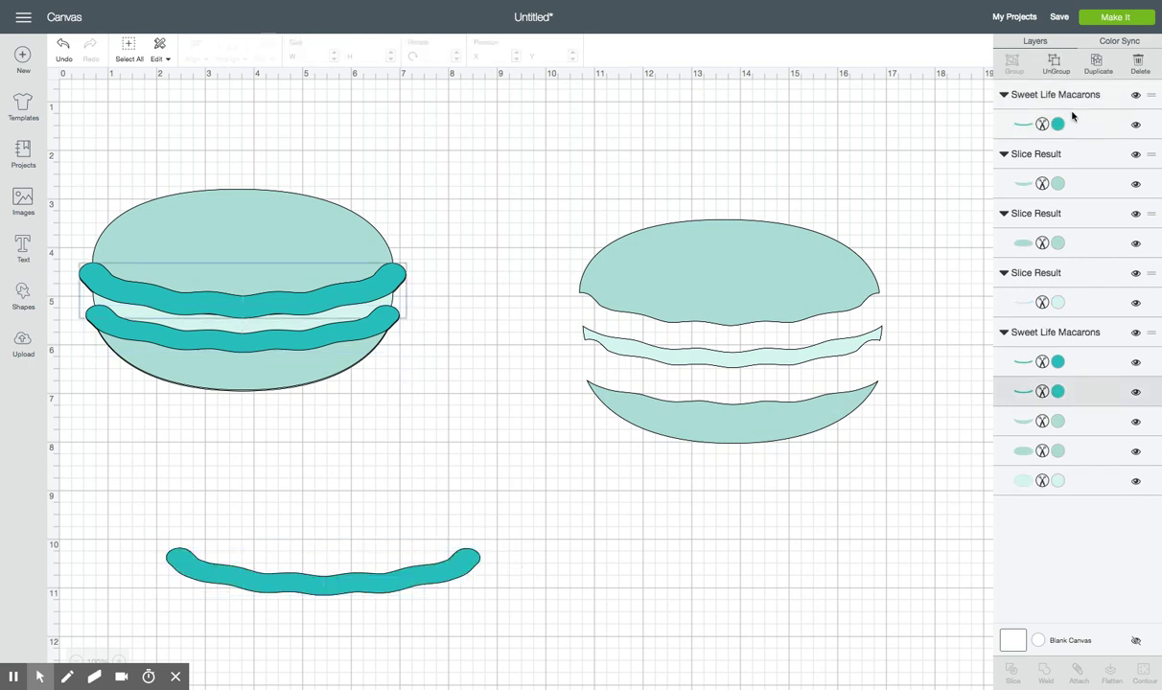
pyautogui.click(1097, 67)
pyautogui.moveTo(371, 506); pyautogui.dragTo(783, 335)
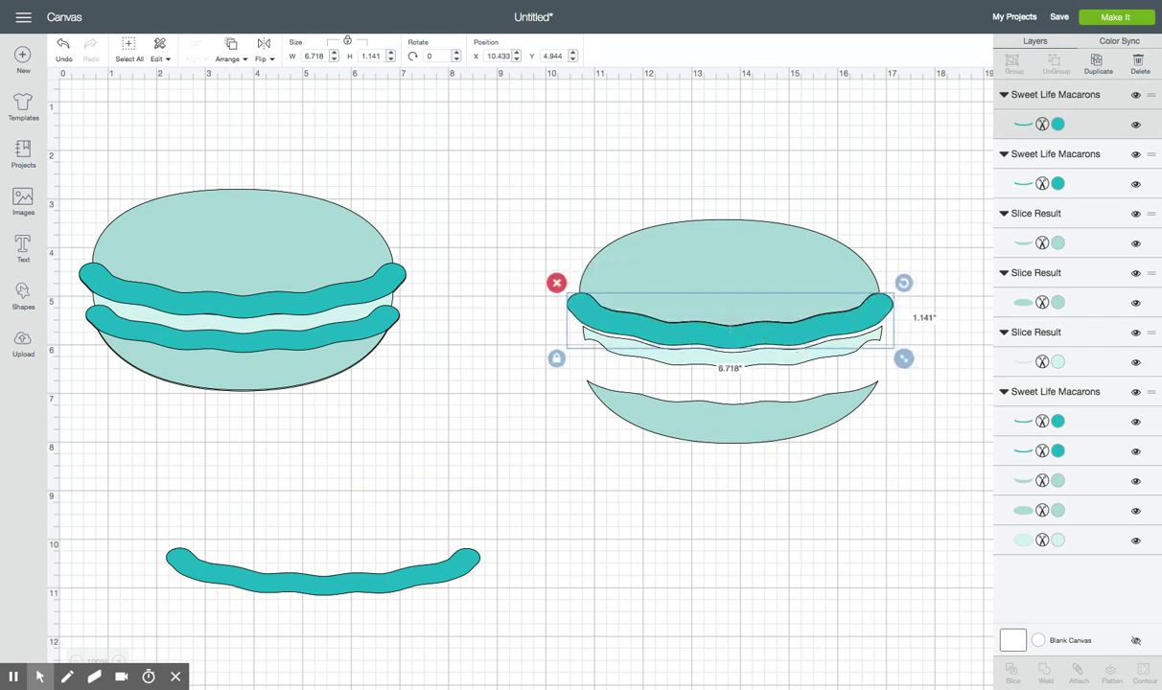
# Fit the filling, lower ruffle copy and trimmed lower shell together beneath the upper ruffle copy, and select all the assembled pieces
pyautogui.click(777, 361)
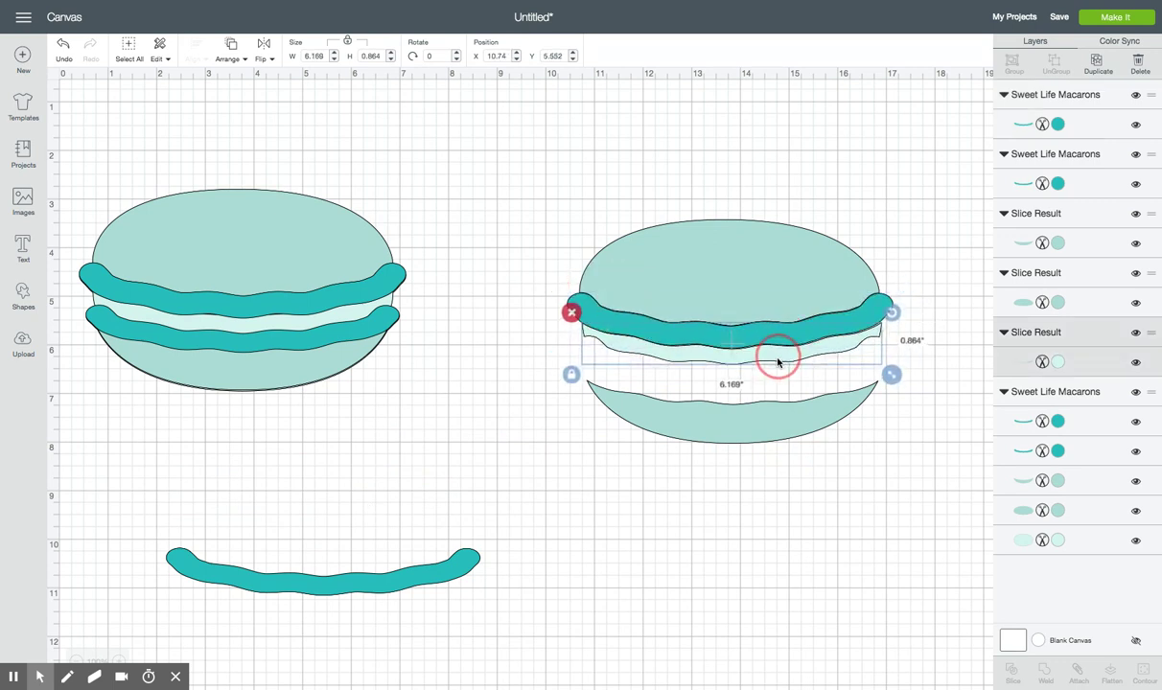
pyautogui.click(547, 508)
pyautogui.moveTo(342, 584)
pyautogui.mouseDown()
pyautogui.moveTo(767, 372)
pyautogui.moveTo(751, 375)
pyautogui.mouseUp()
pyautogui.moveTo(750, 443); pyautogui.dragTo(744, 431)
pyautogui.click(624, 164)
pyautogui.moveTo(624, 164); pyautogui.dragTo(900, 548)
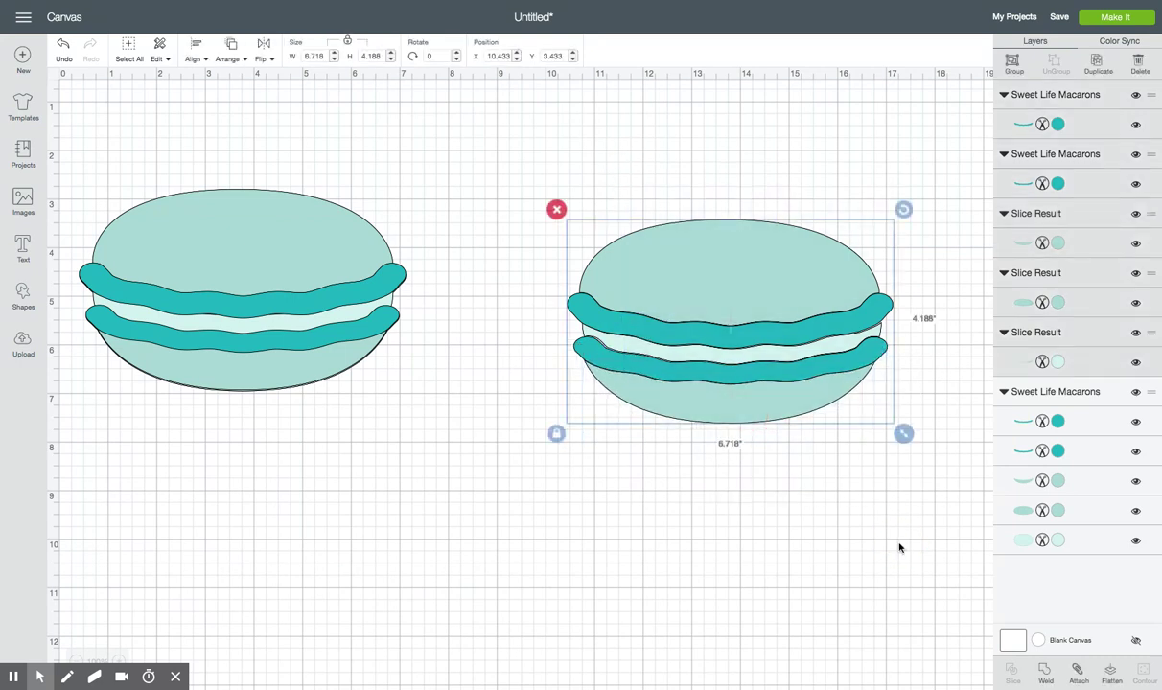